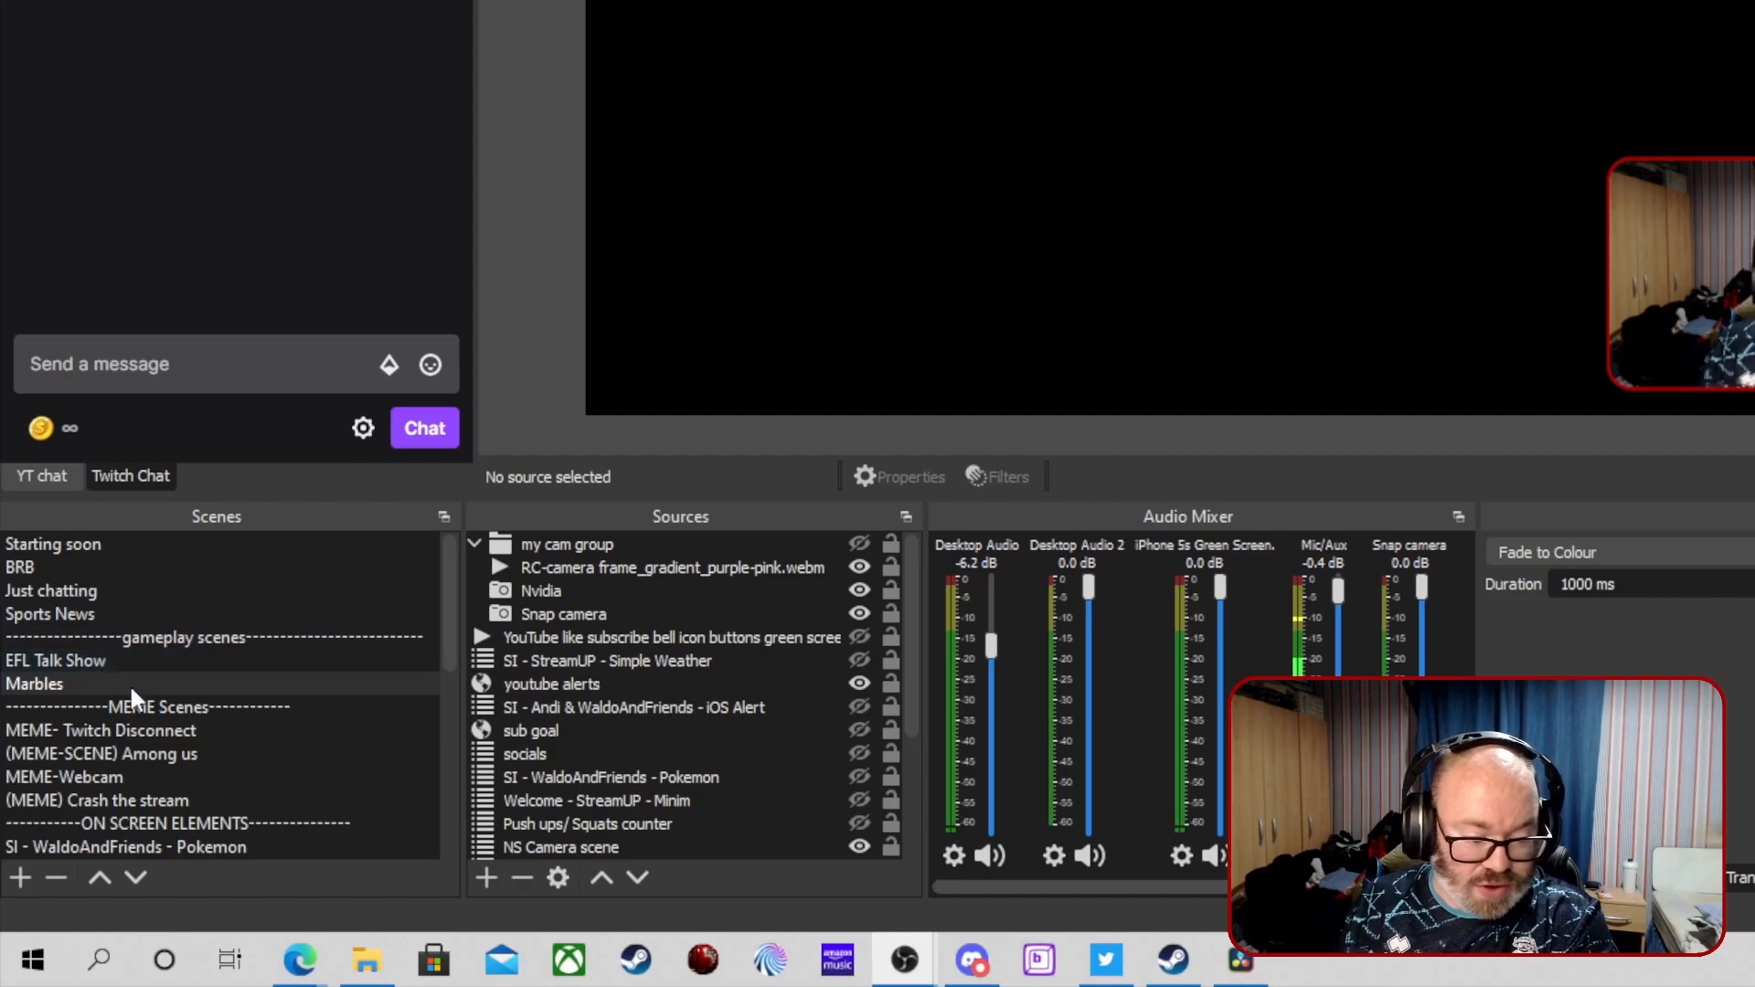
# Switch to the Marbles scene and make its socials and Push ups/ Squats counter sources visible.
pyautogui.click(97, 685)
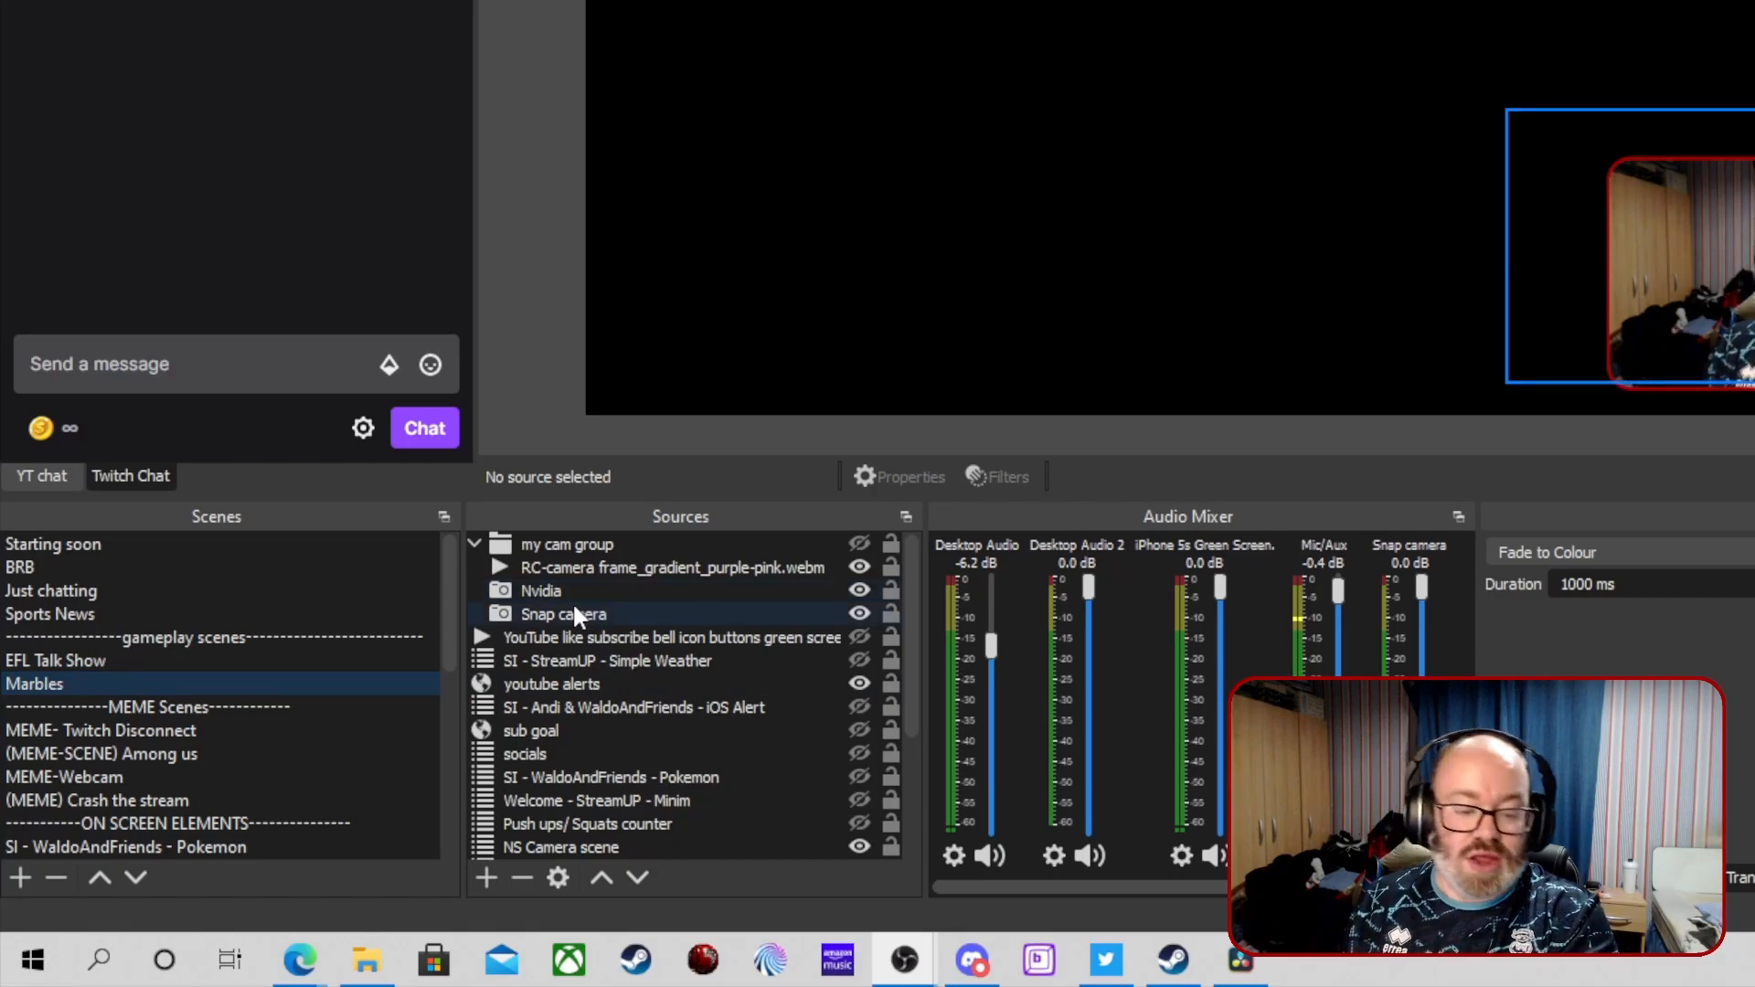
pyautogui.scroll(-3, 607, 608)
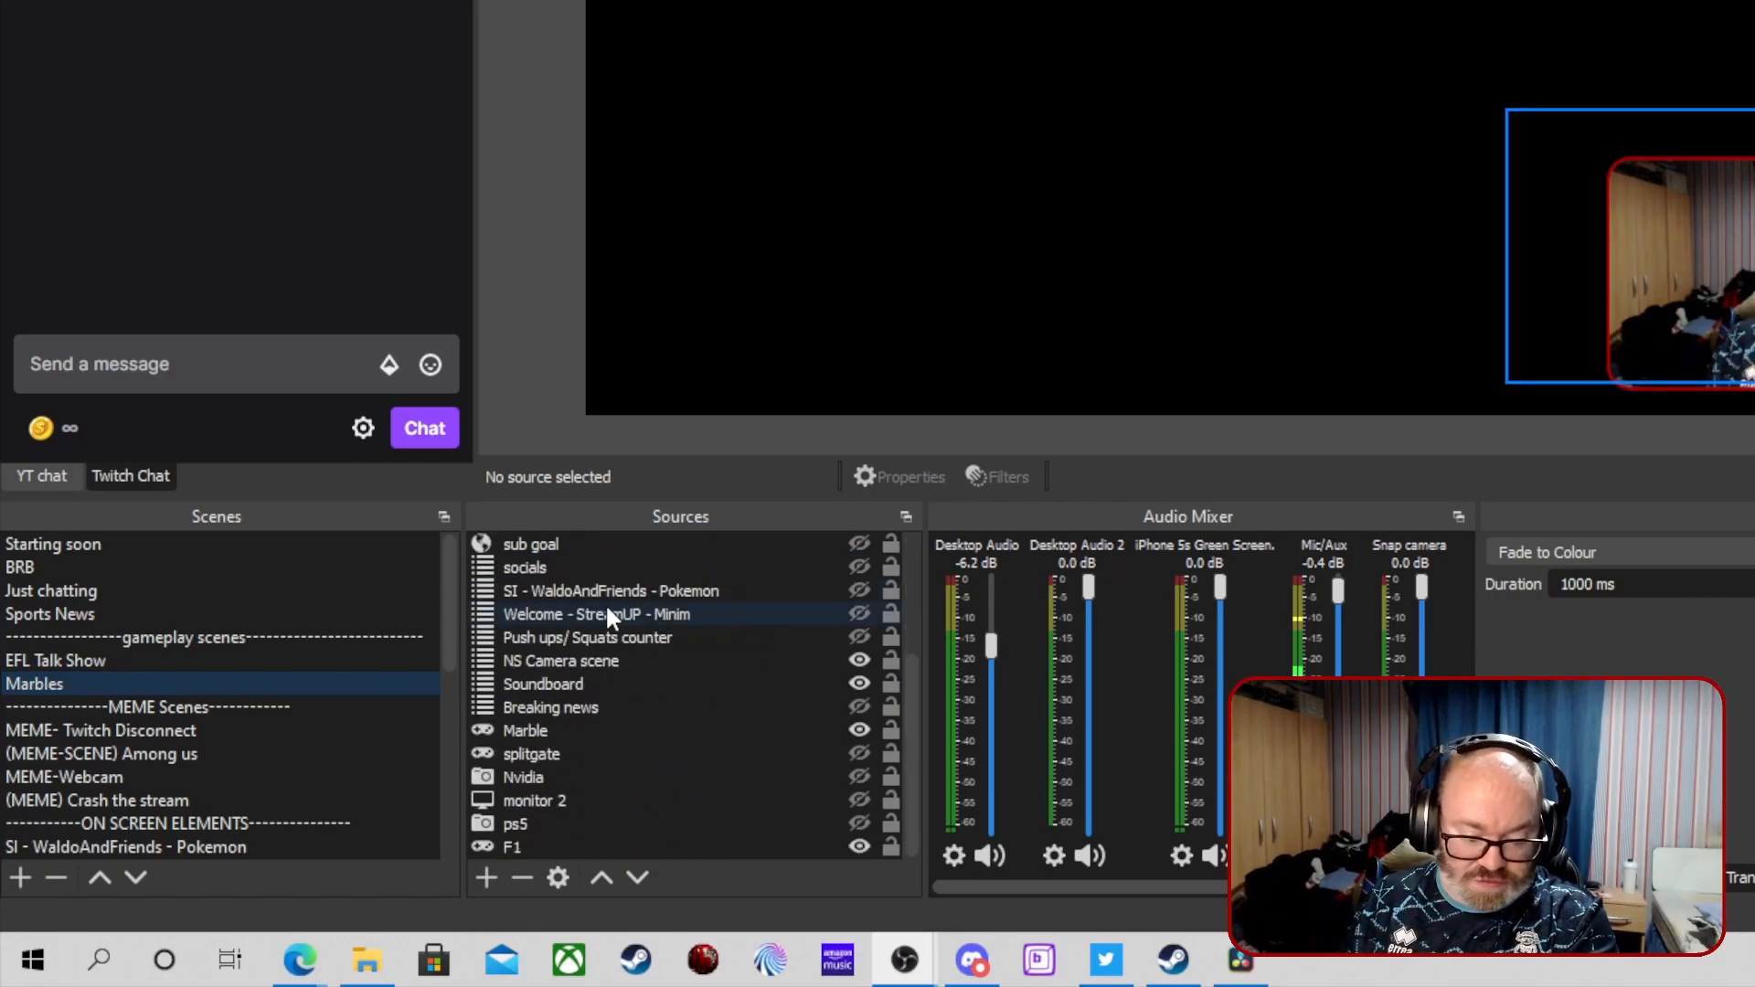
pyautogui.scroll(1, 512, 609)
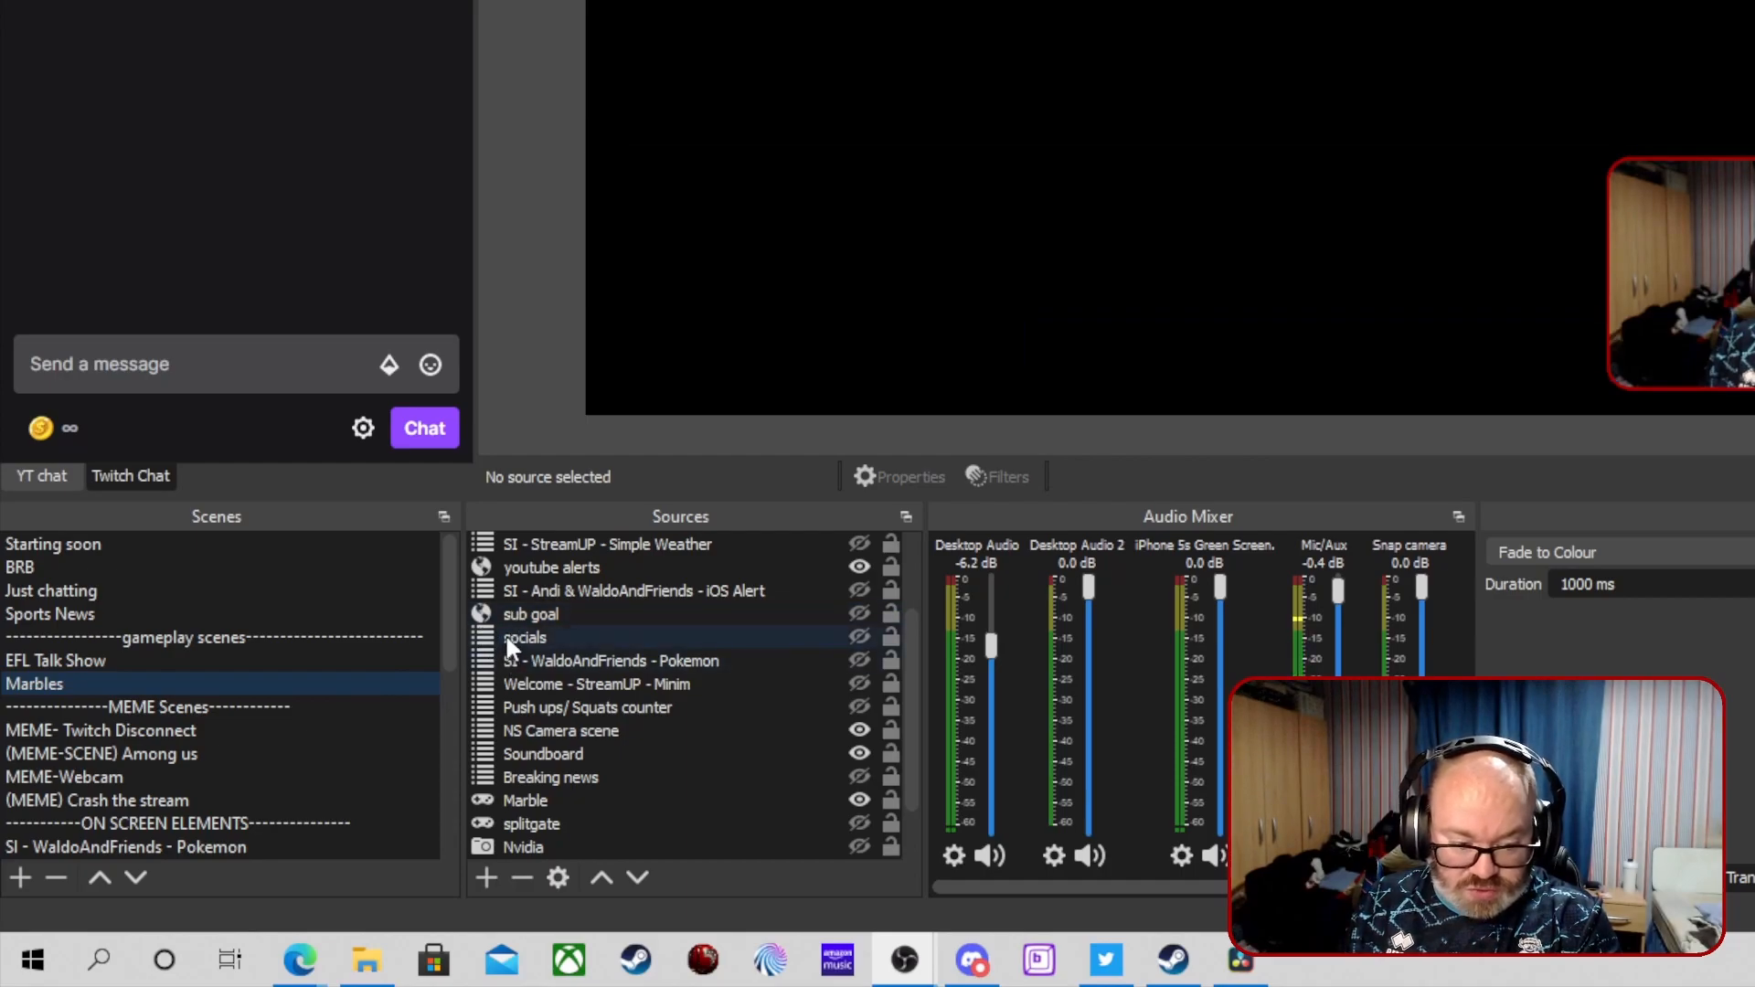
pyautogui.click(859, 637)
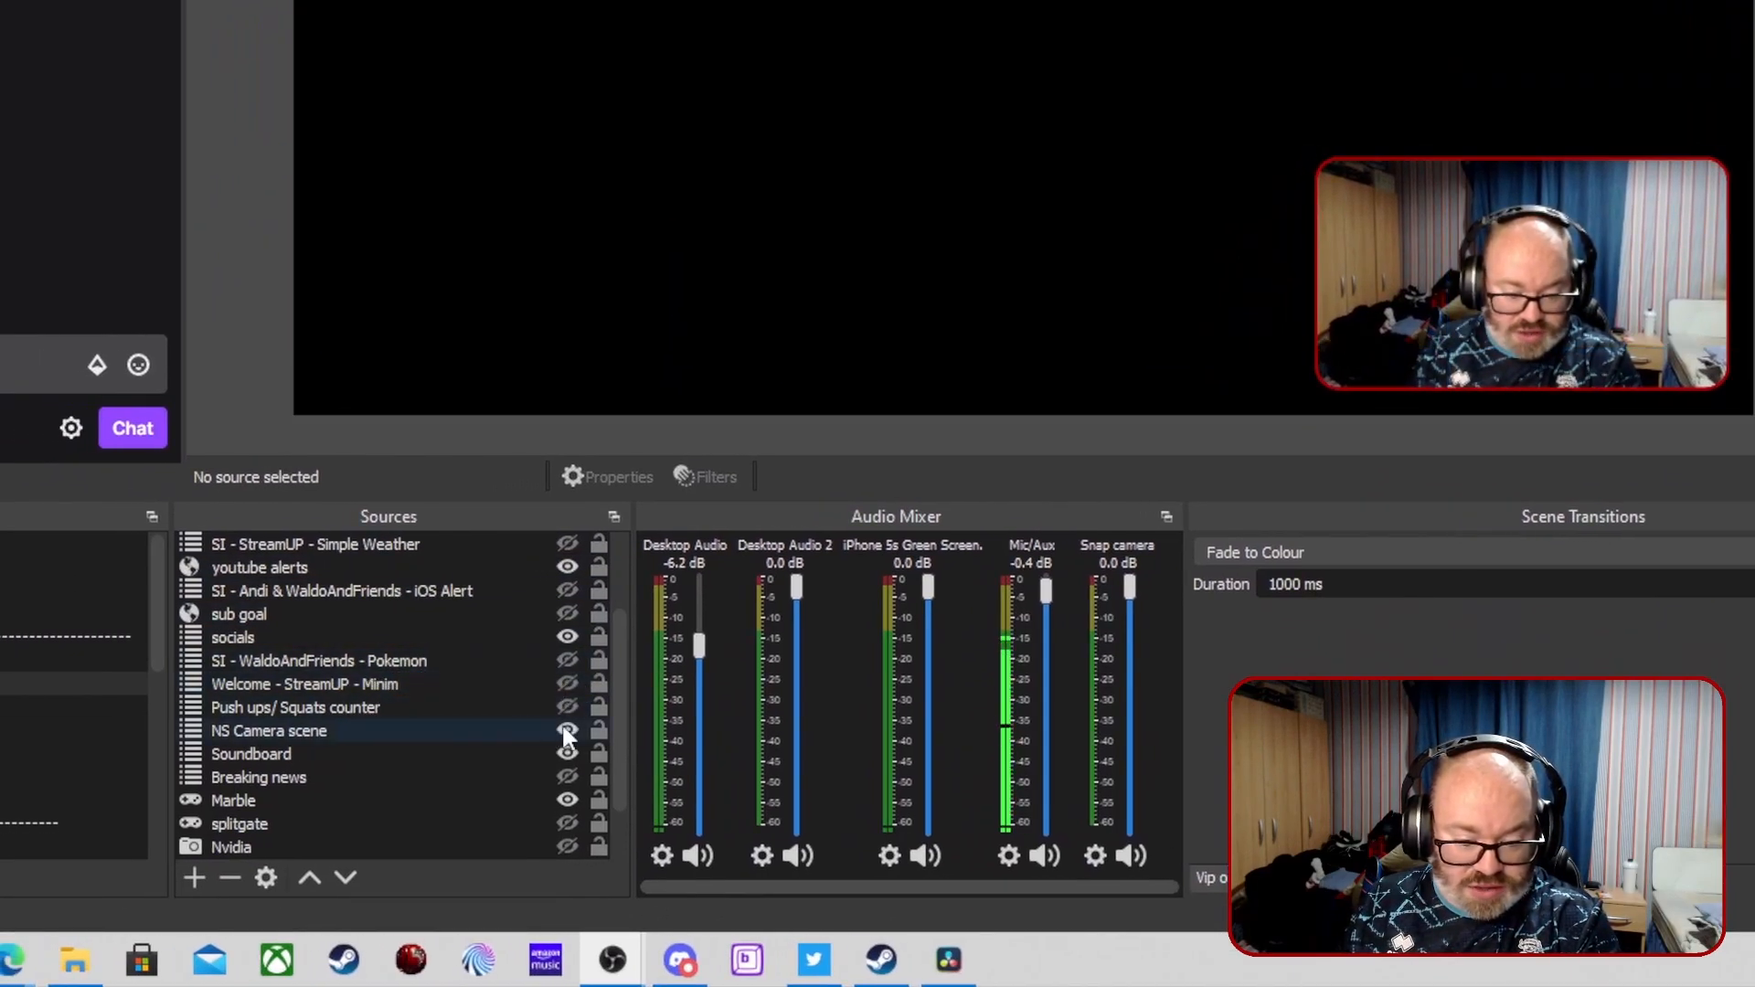
pyautogui.click(567, 707)
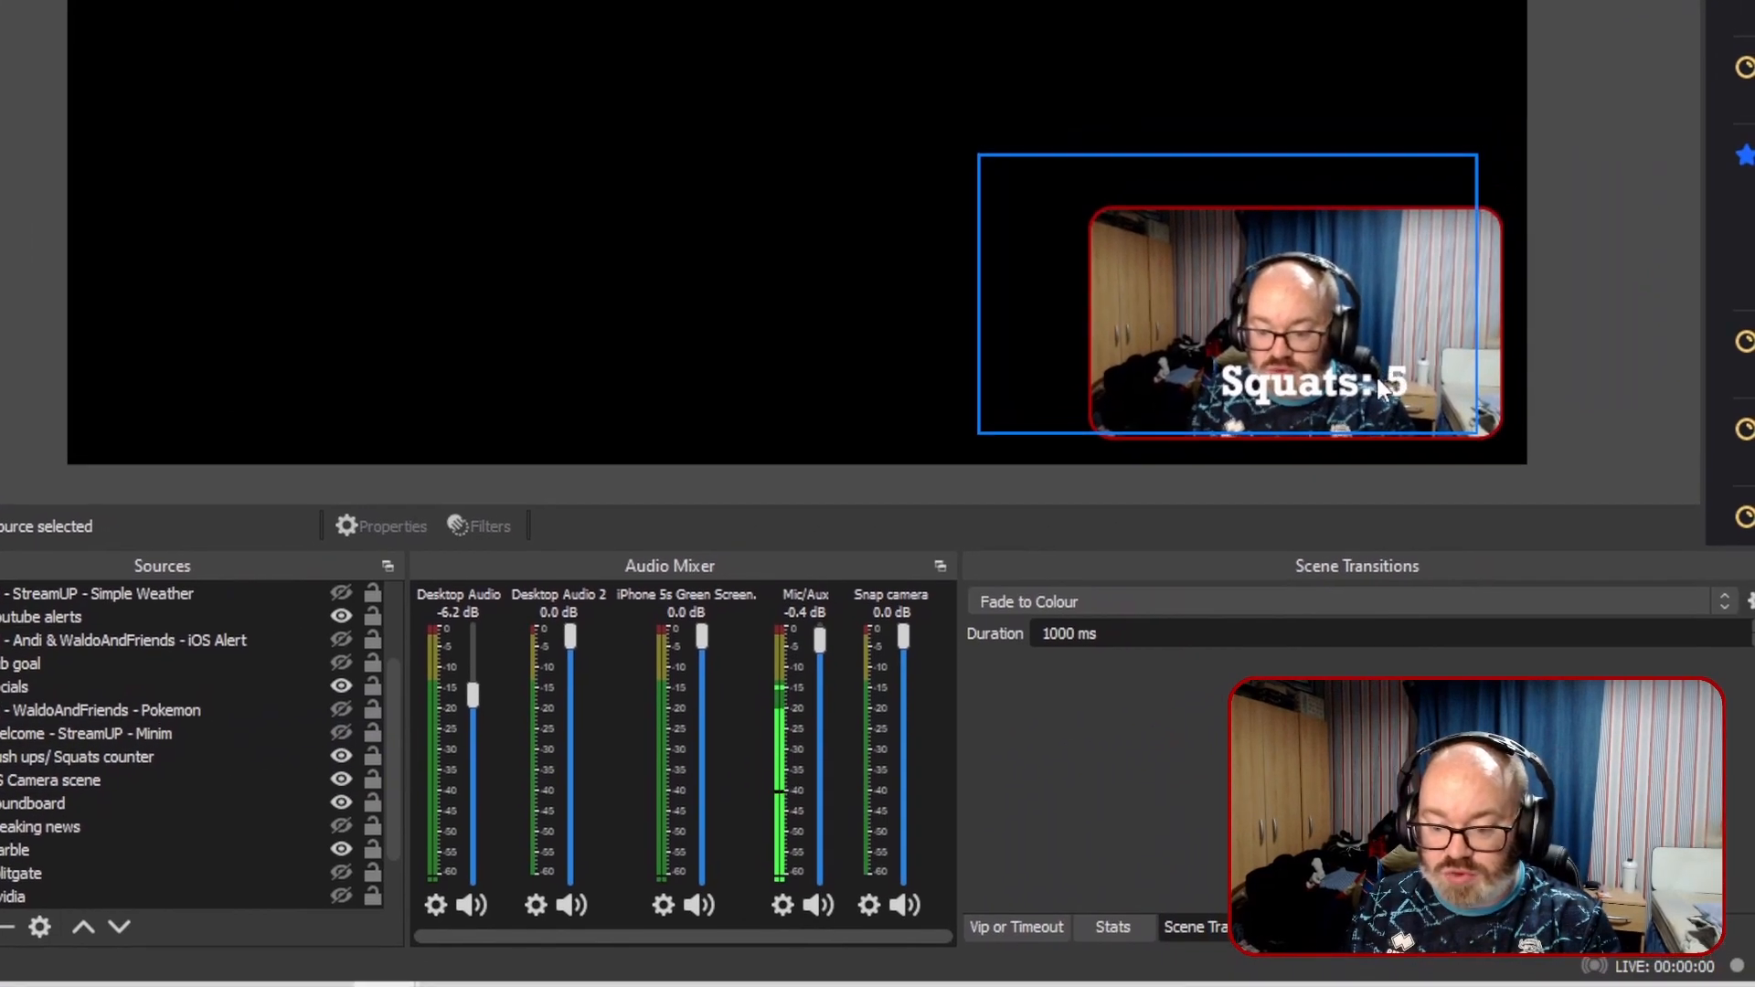
# Move the Push ups/ Squats counter source so its text sits just above the webcam frame.
pyautogui.click(1594, 239)
pyautogui.moveTo(1368, 348); pyautogui.dragTo(1399, 448)
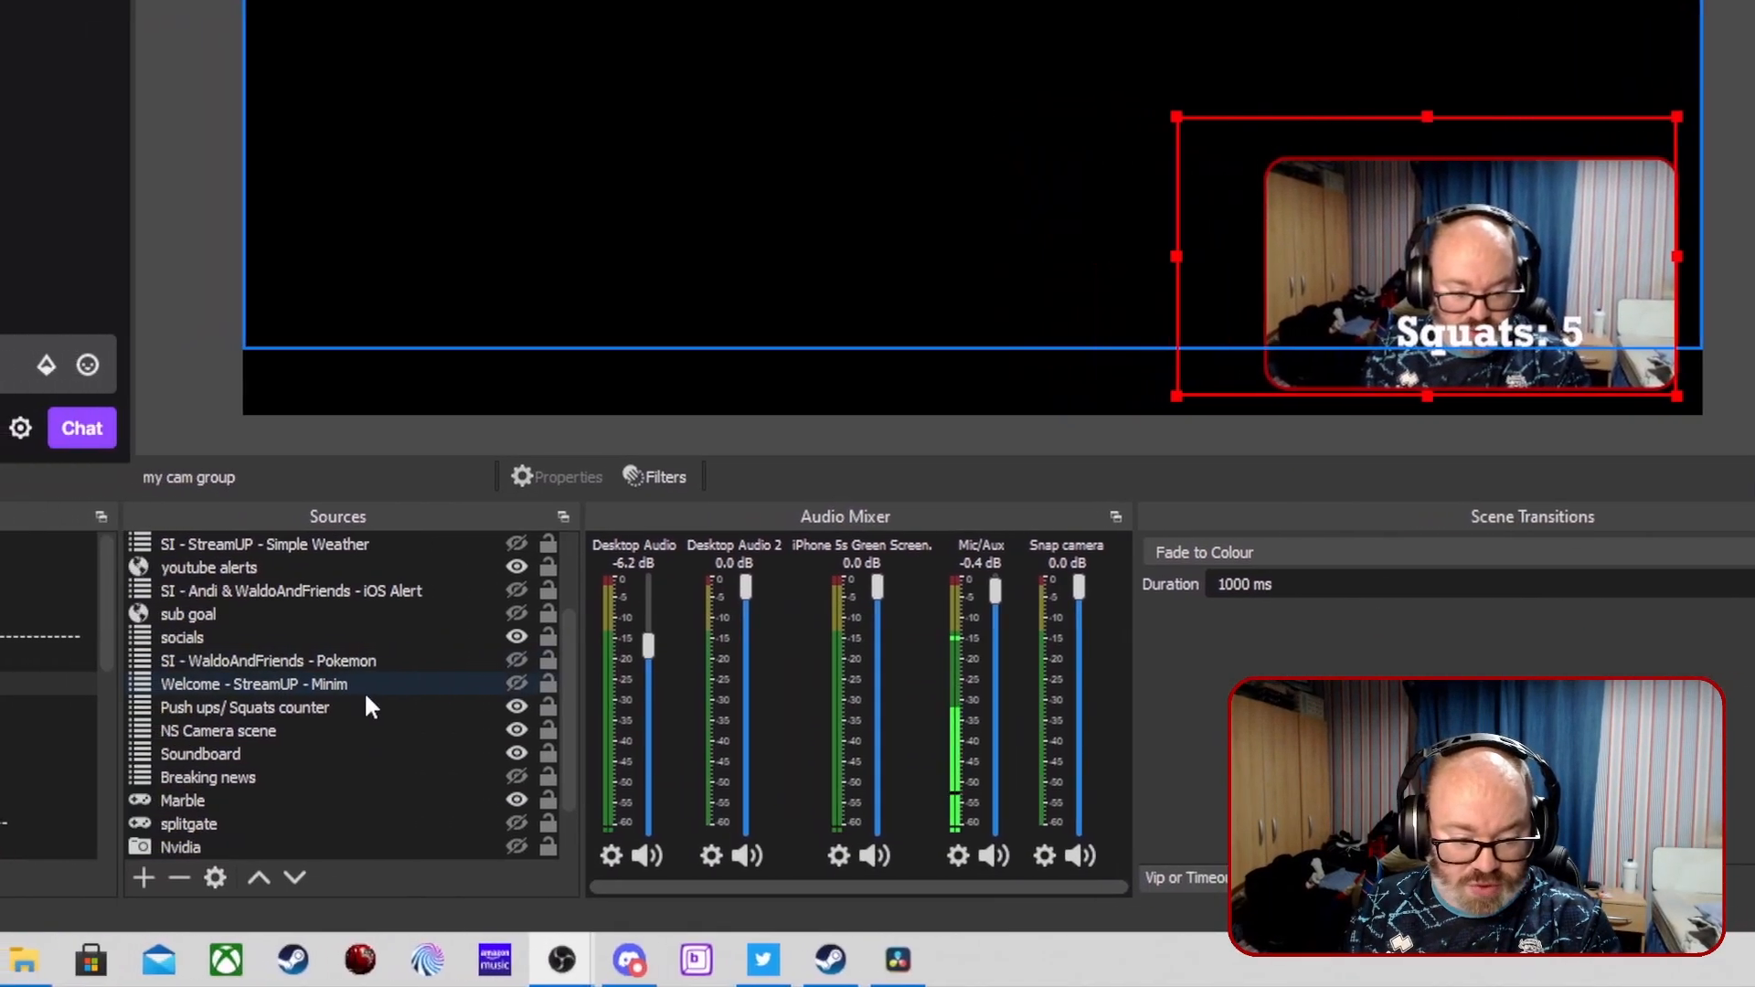
pyautogui.click(316, 707)
pyautogui.moveTo(1395, 382); pyautogui.dragTo(1341, 202)
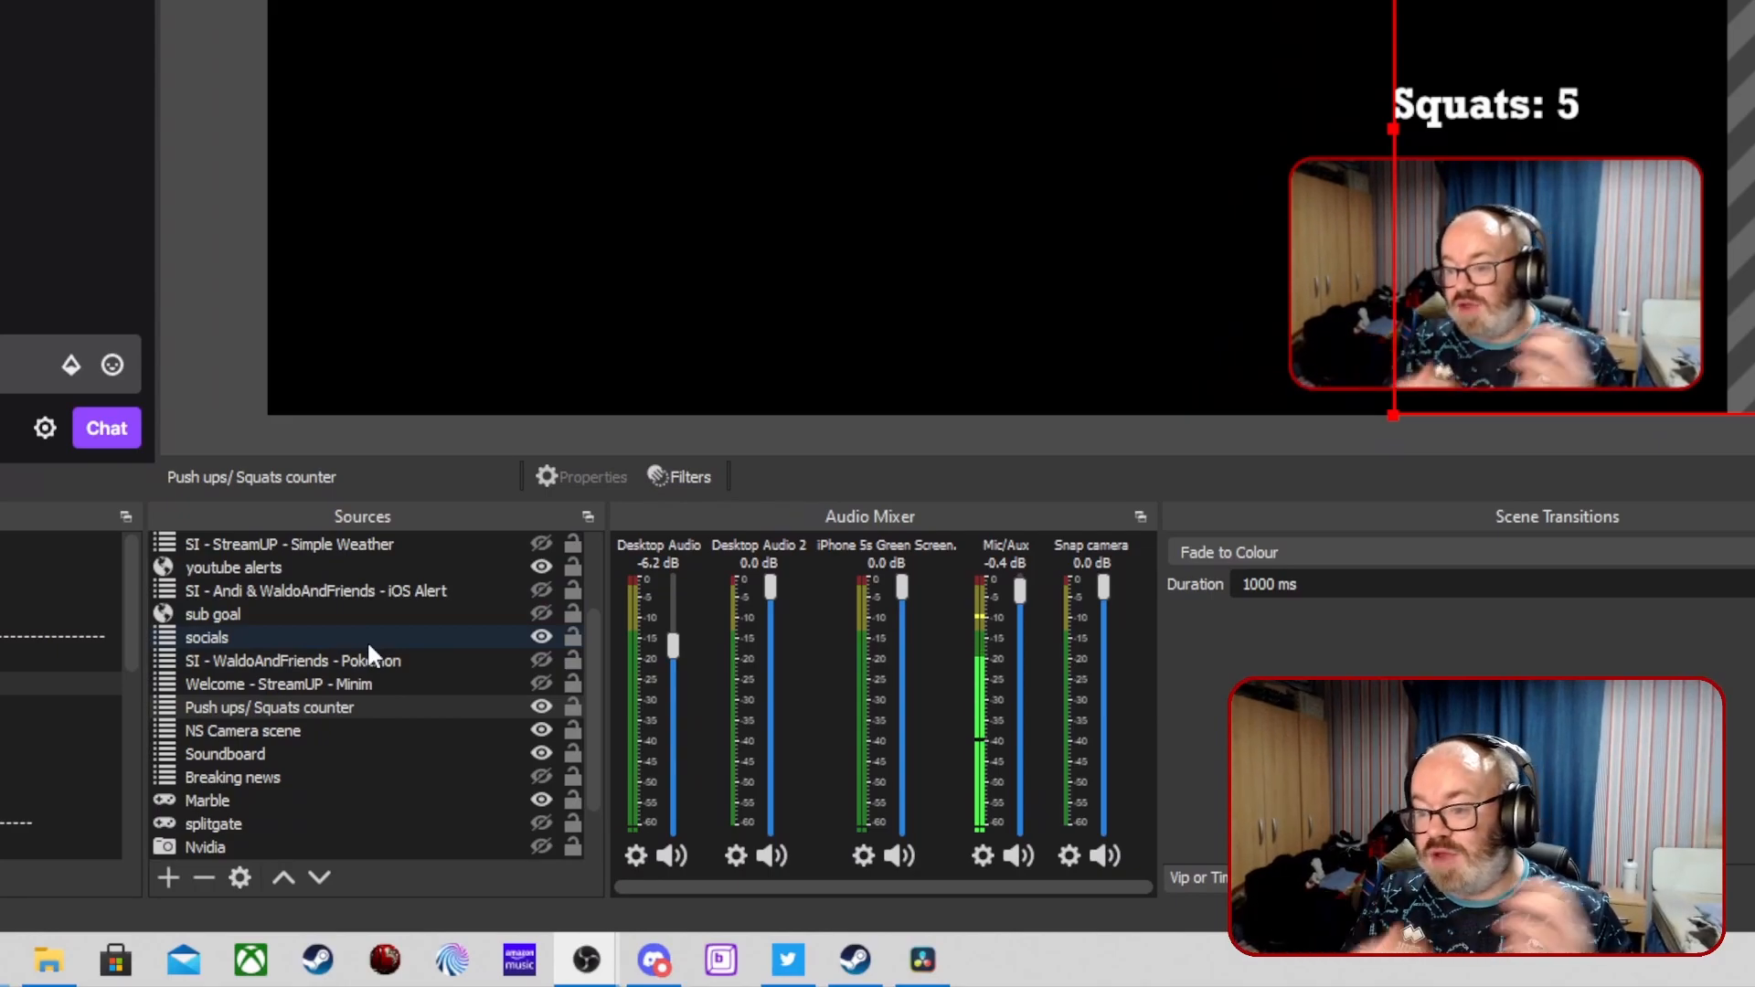
# Create a new scene named "nested scene".
pyautogui.scroll(-4, 229, 758)
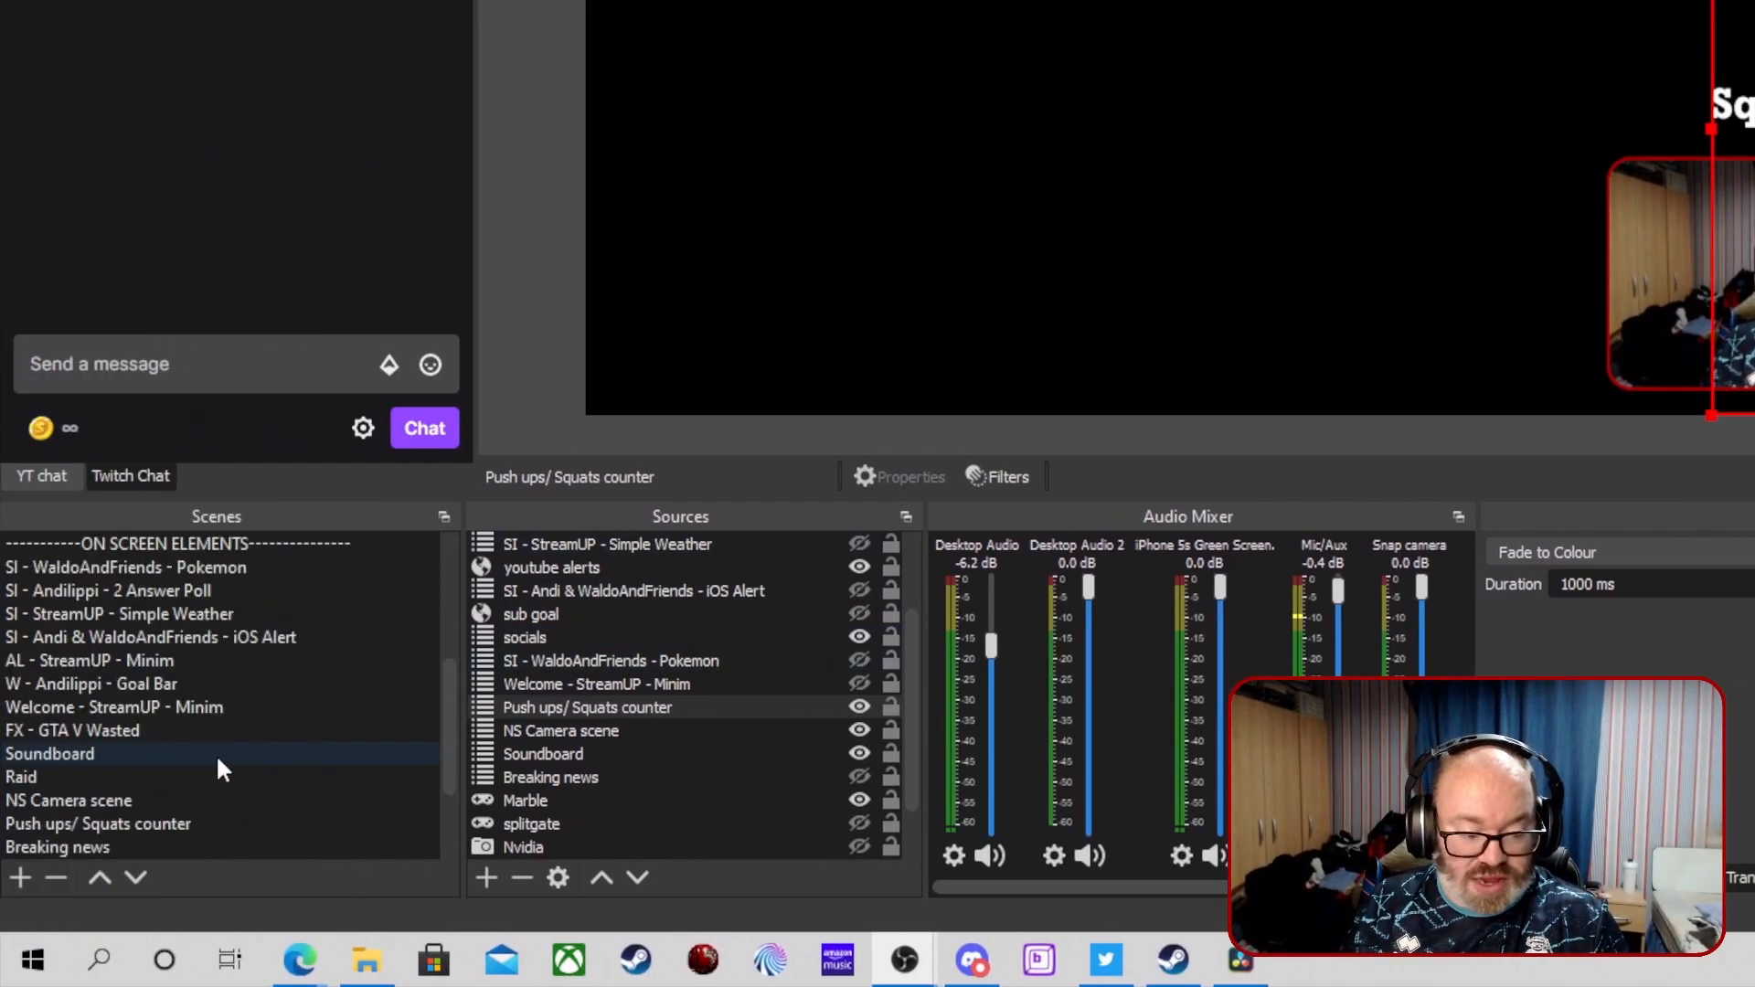
pyautogui.click(11, 883)
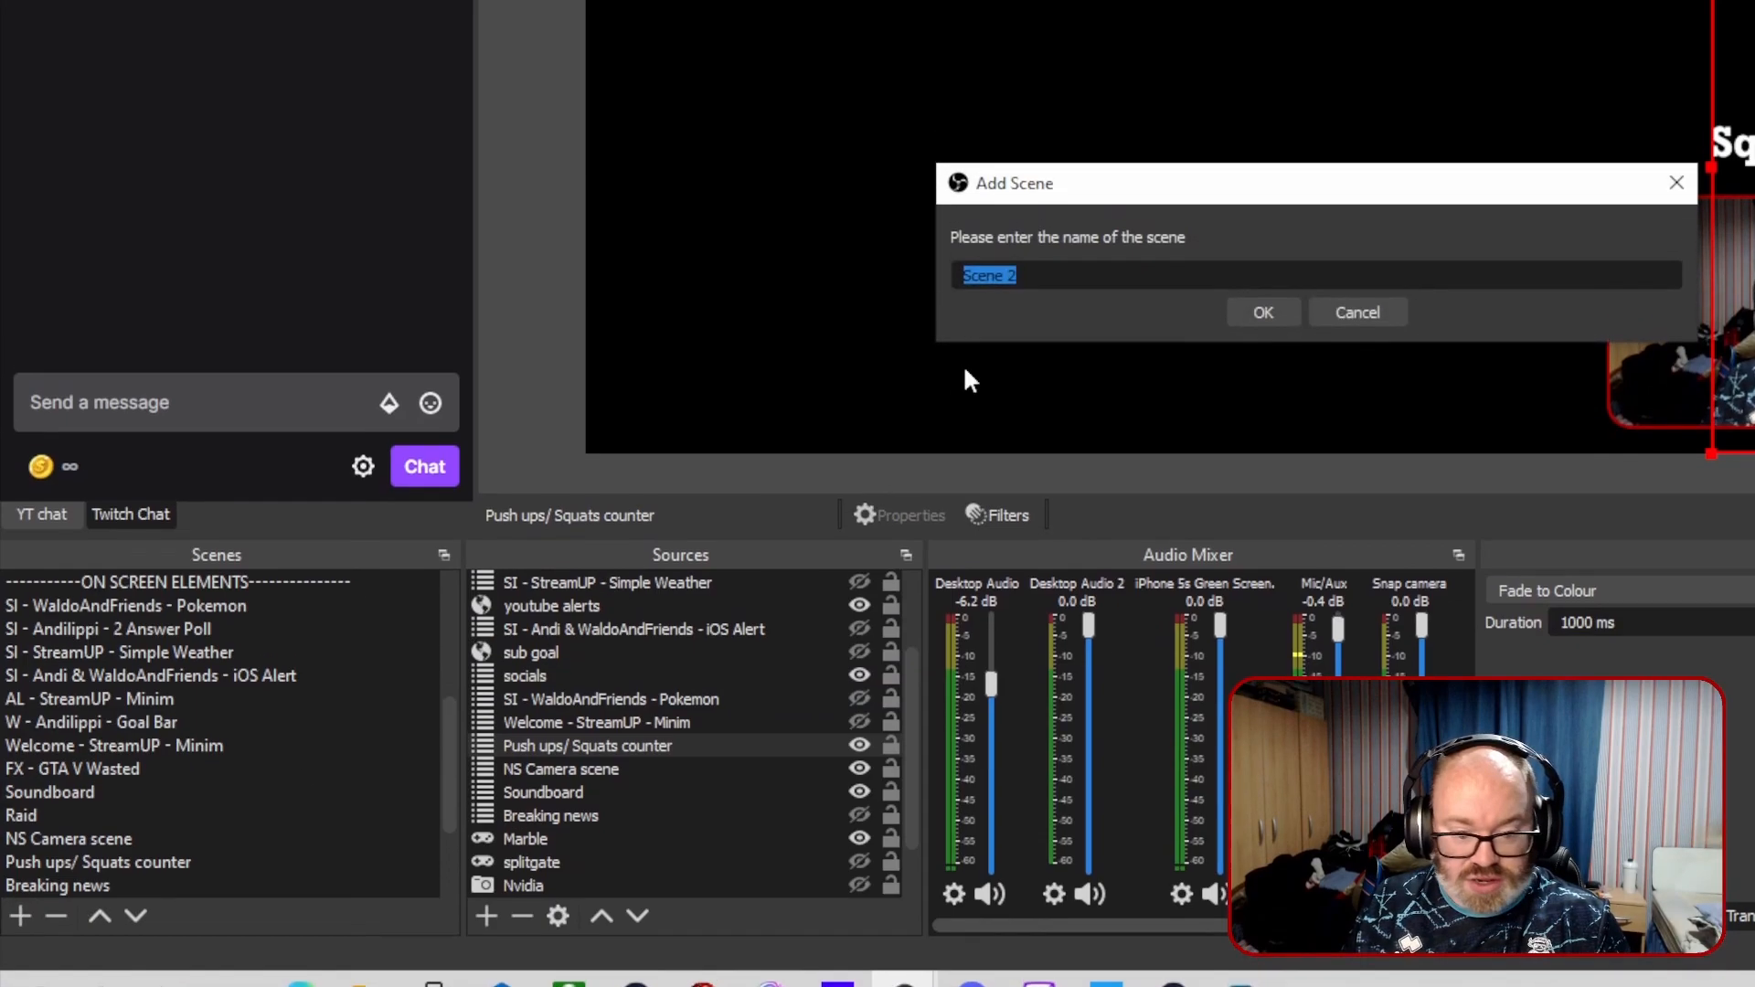
pyautogui.press('BackSpace')
pyautogui.write('nes')
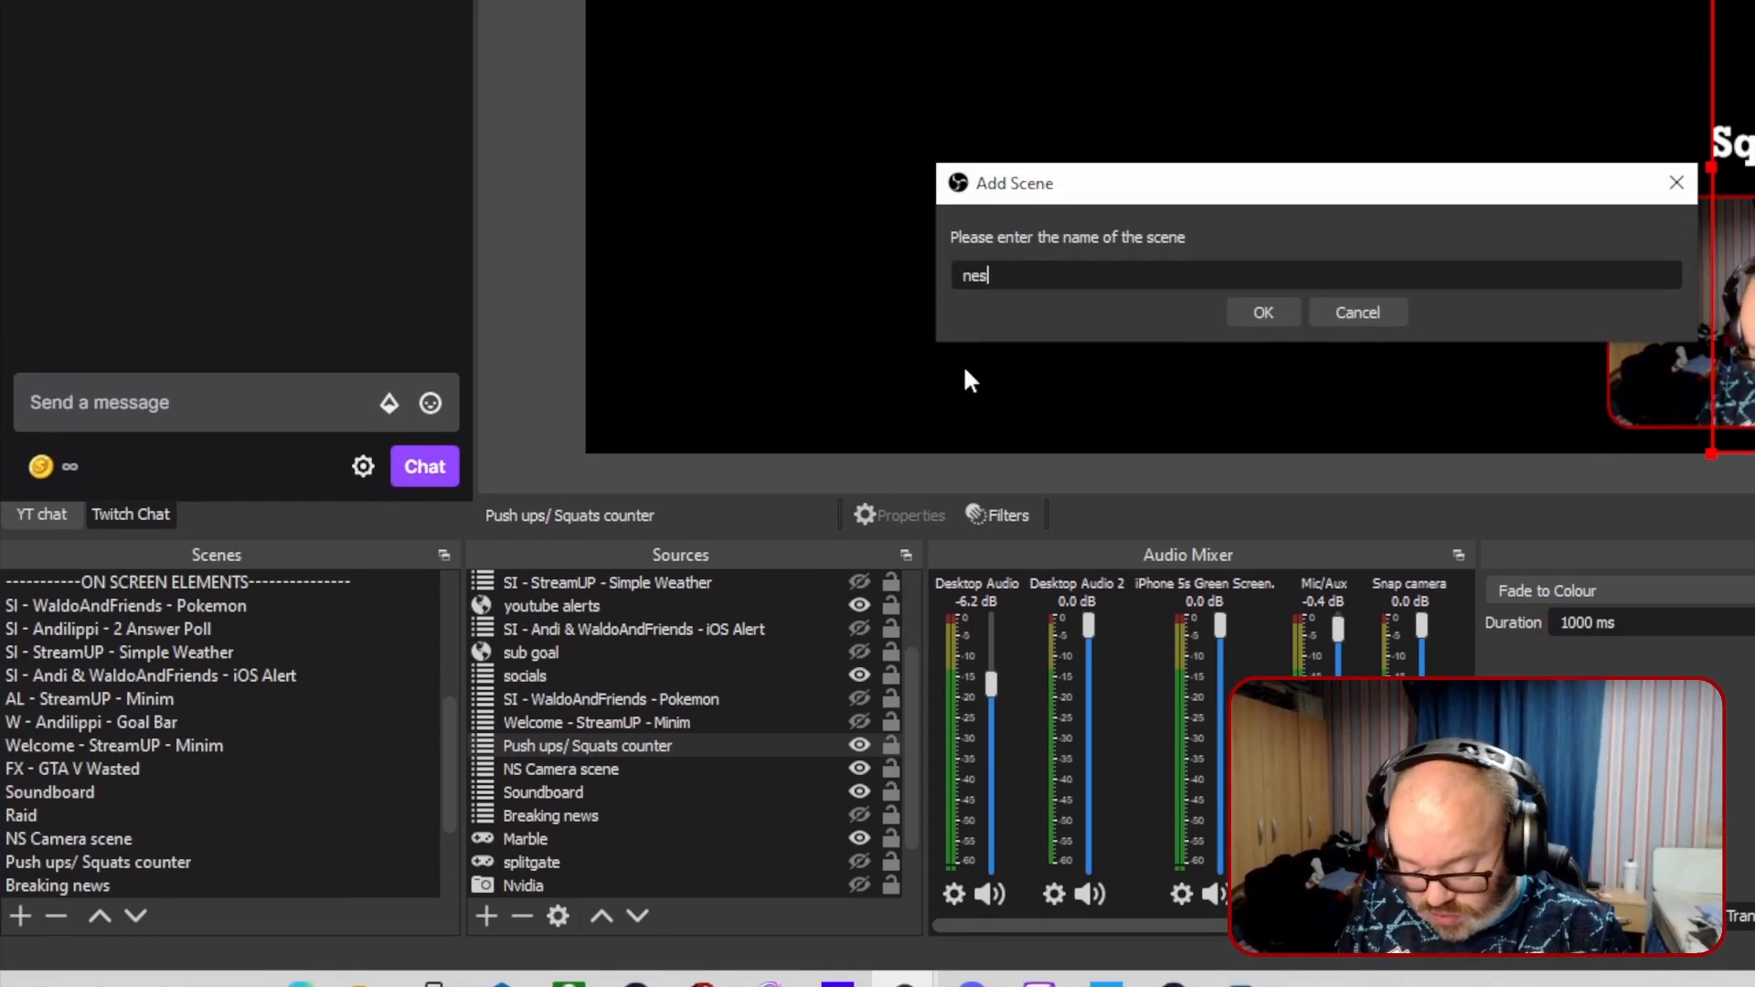
pyautogui.write('ted scen')
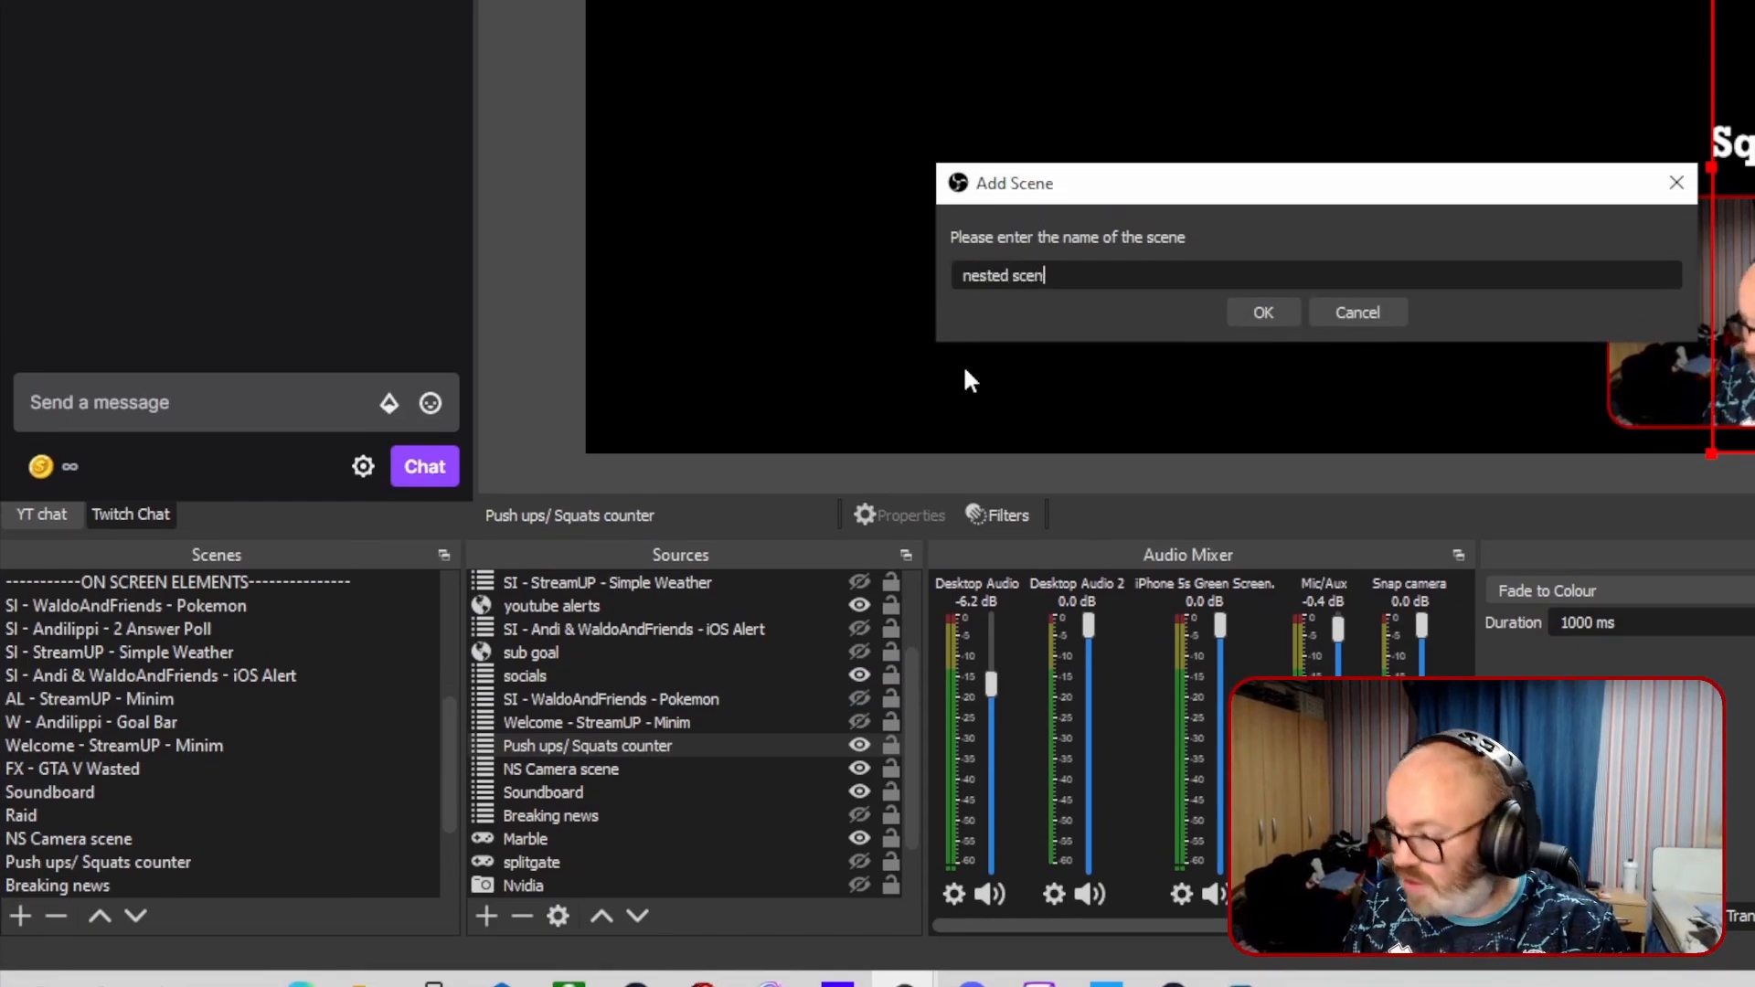
pyautogui.write('e')
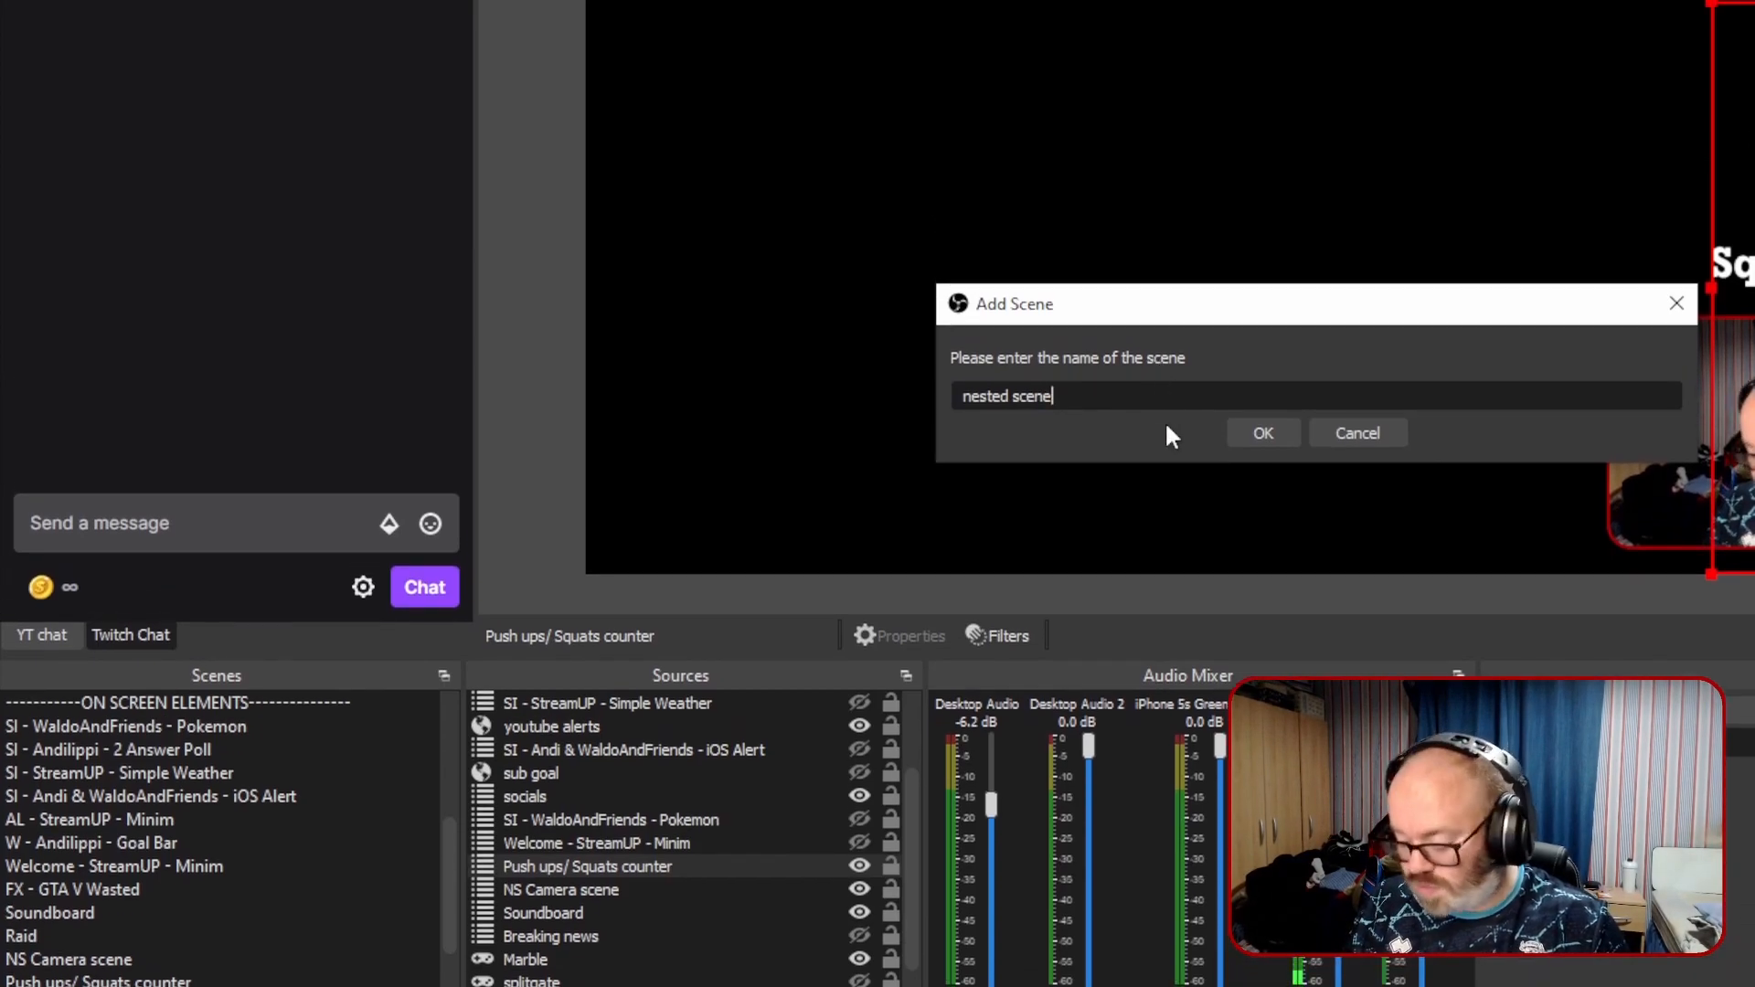
pyautogui.press('Return')
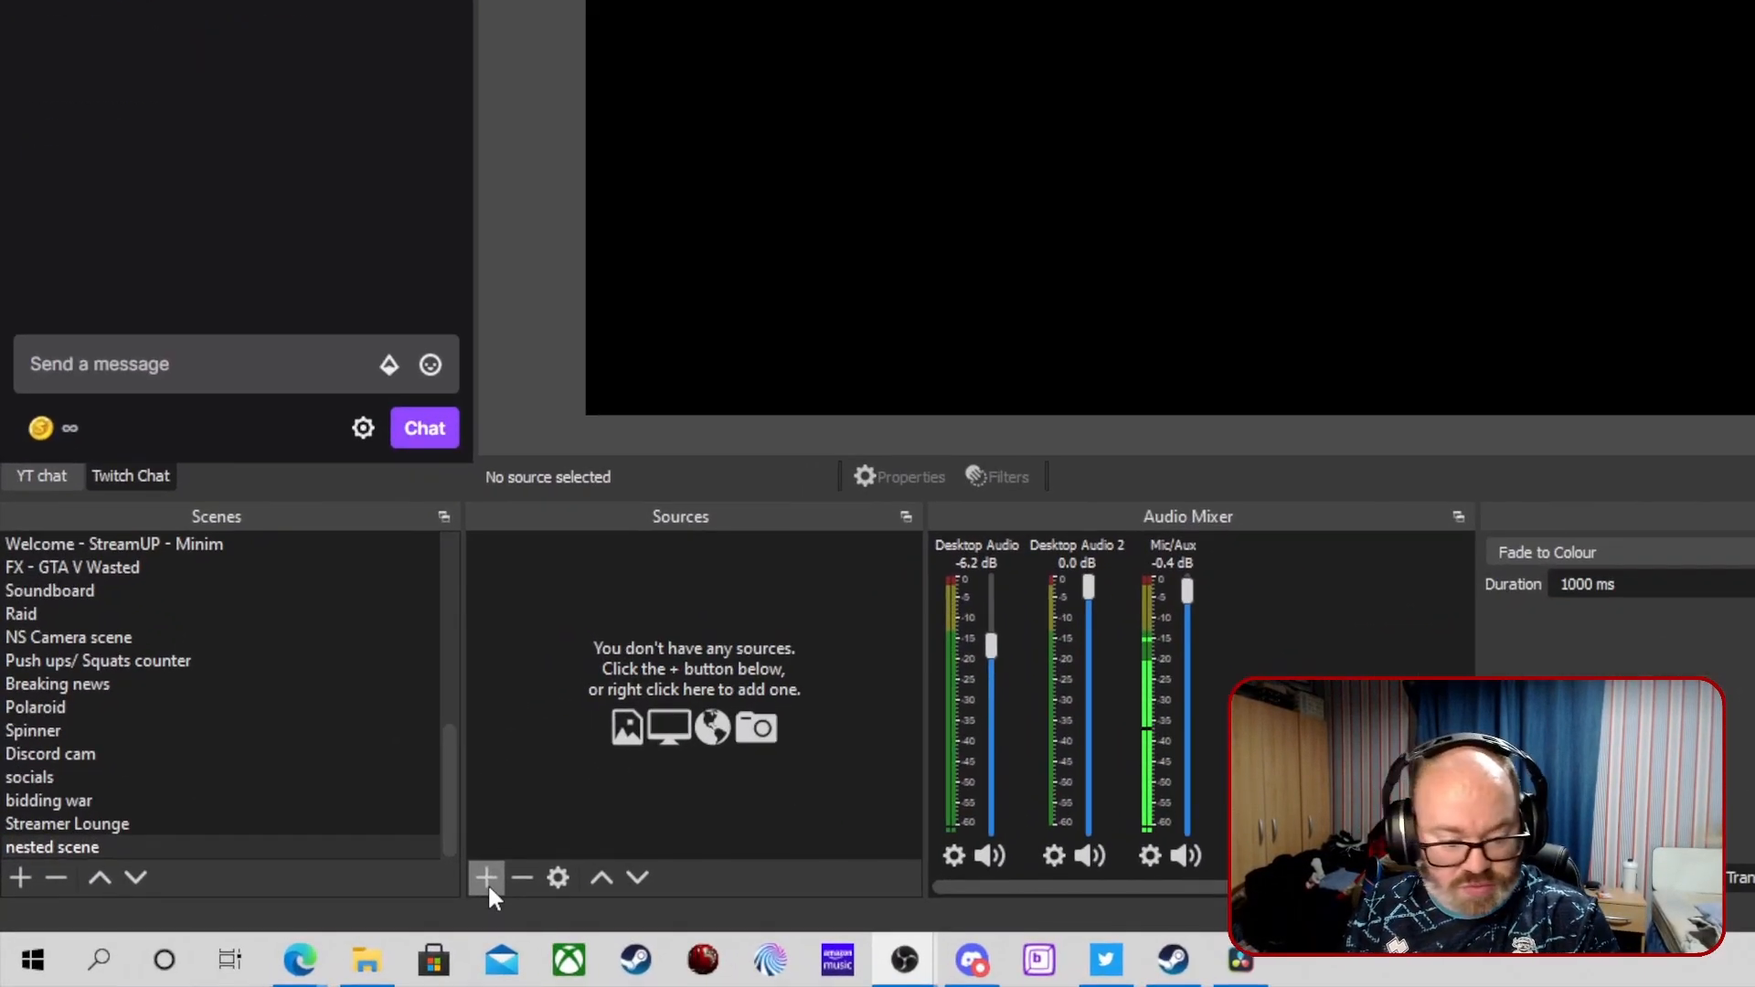
# Add the existing SI - WaldoAndFriends - Pokemon scene as a source and move its graphic to the canvas's lower-left area.
pyautogui.click(325, 914)
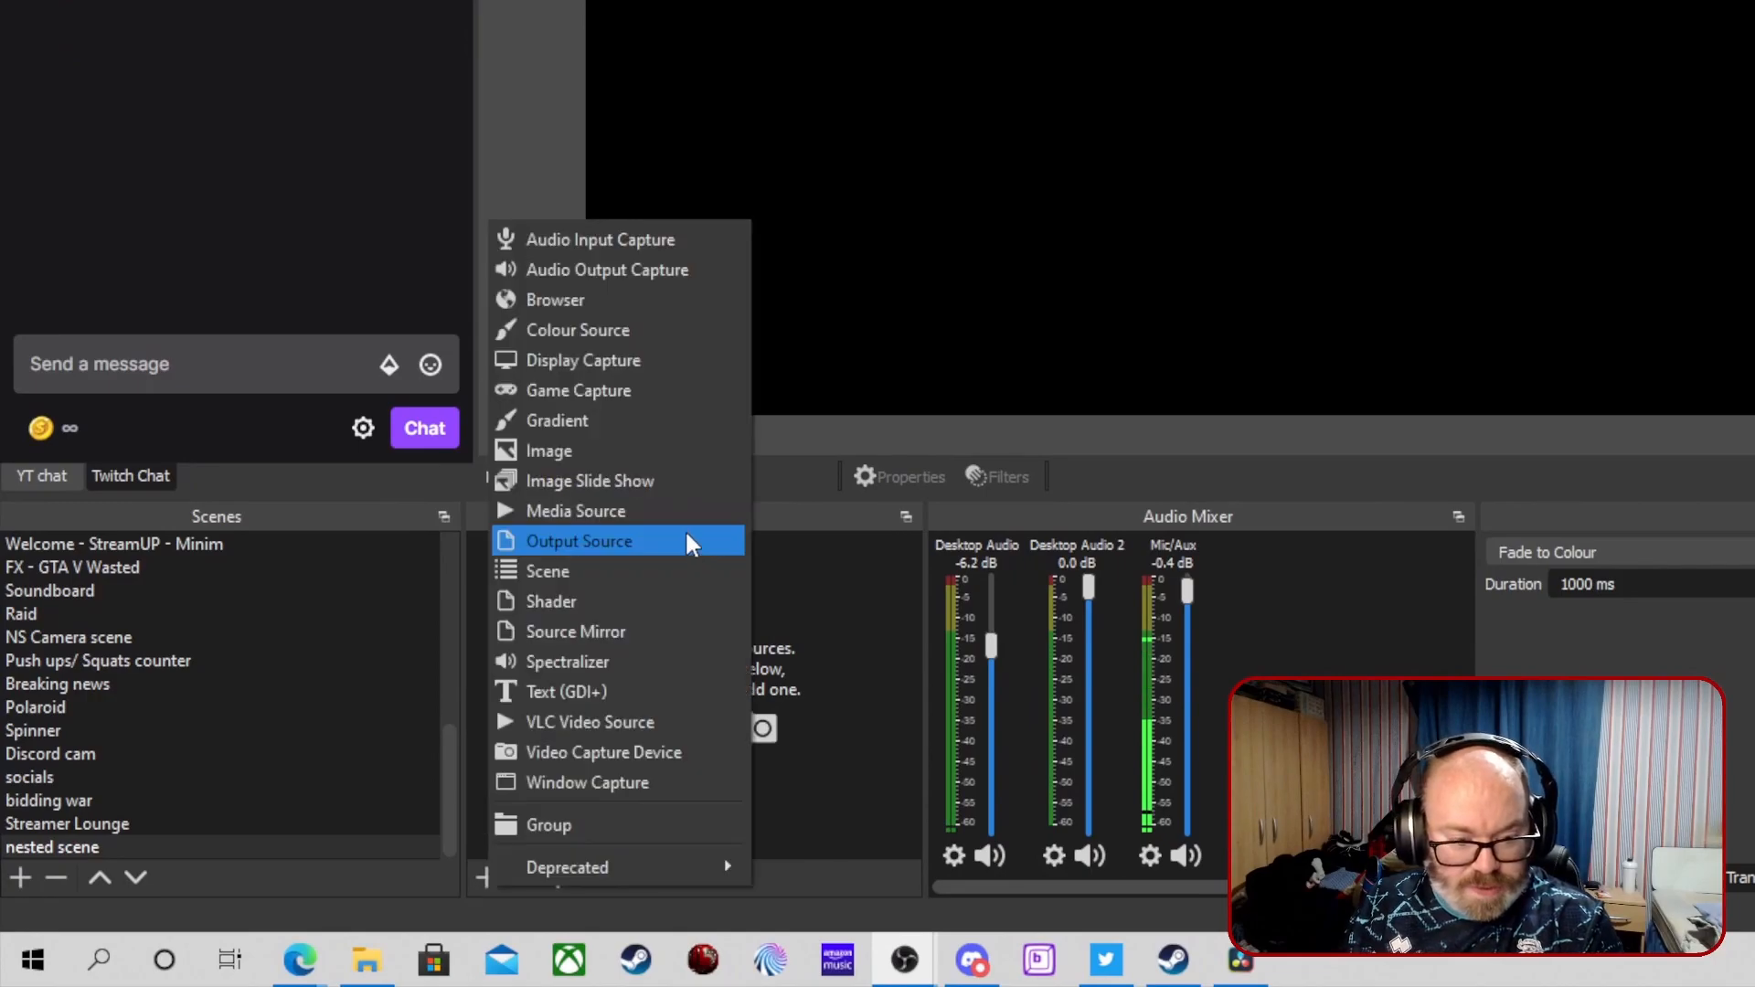
pyautogui.click(633, 574)
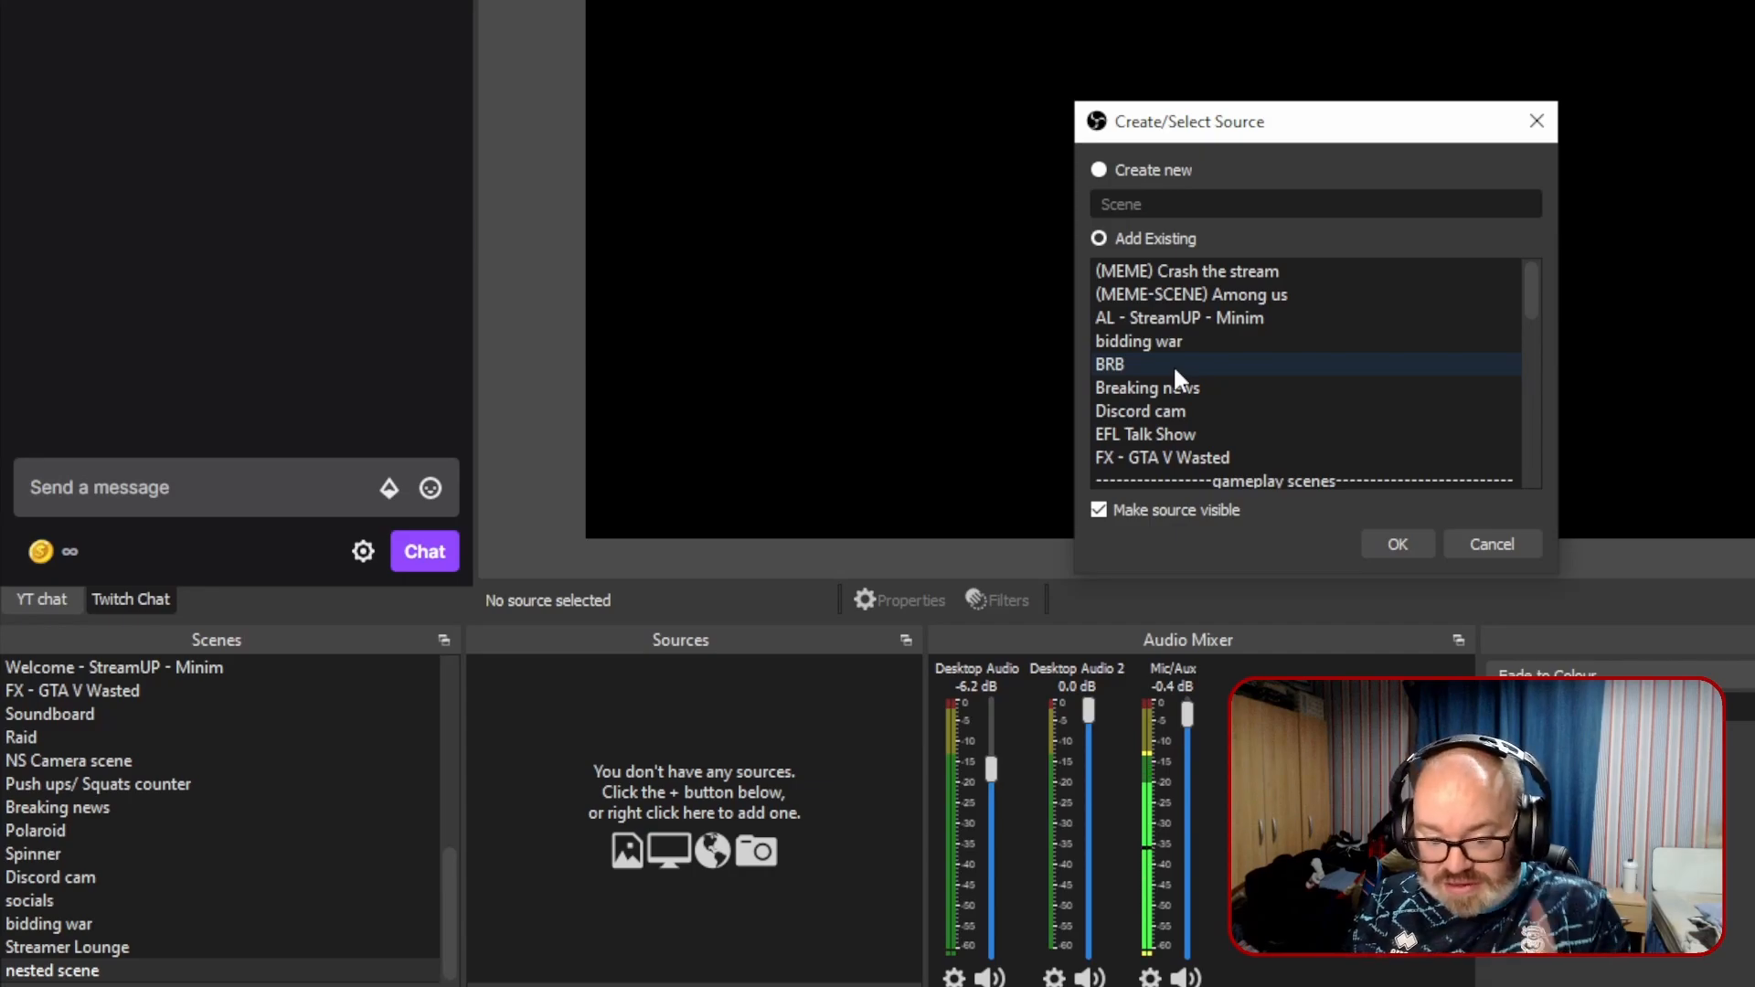
pyautogui.scroll(-2, 1172, 364)
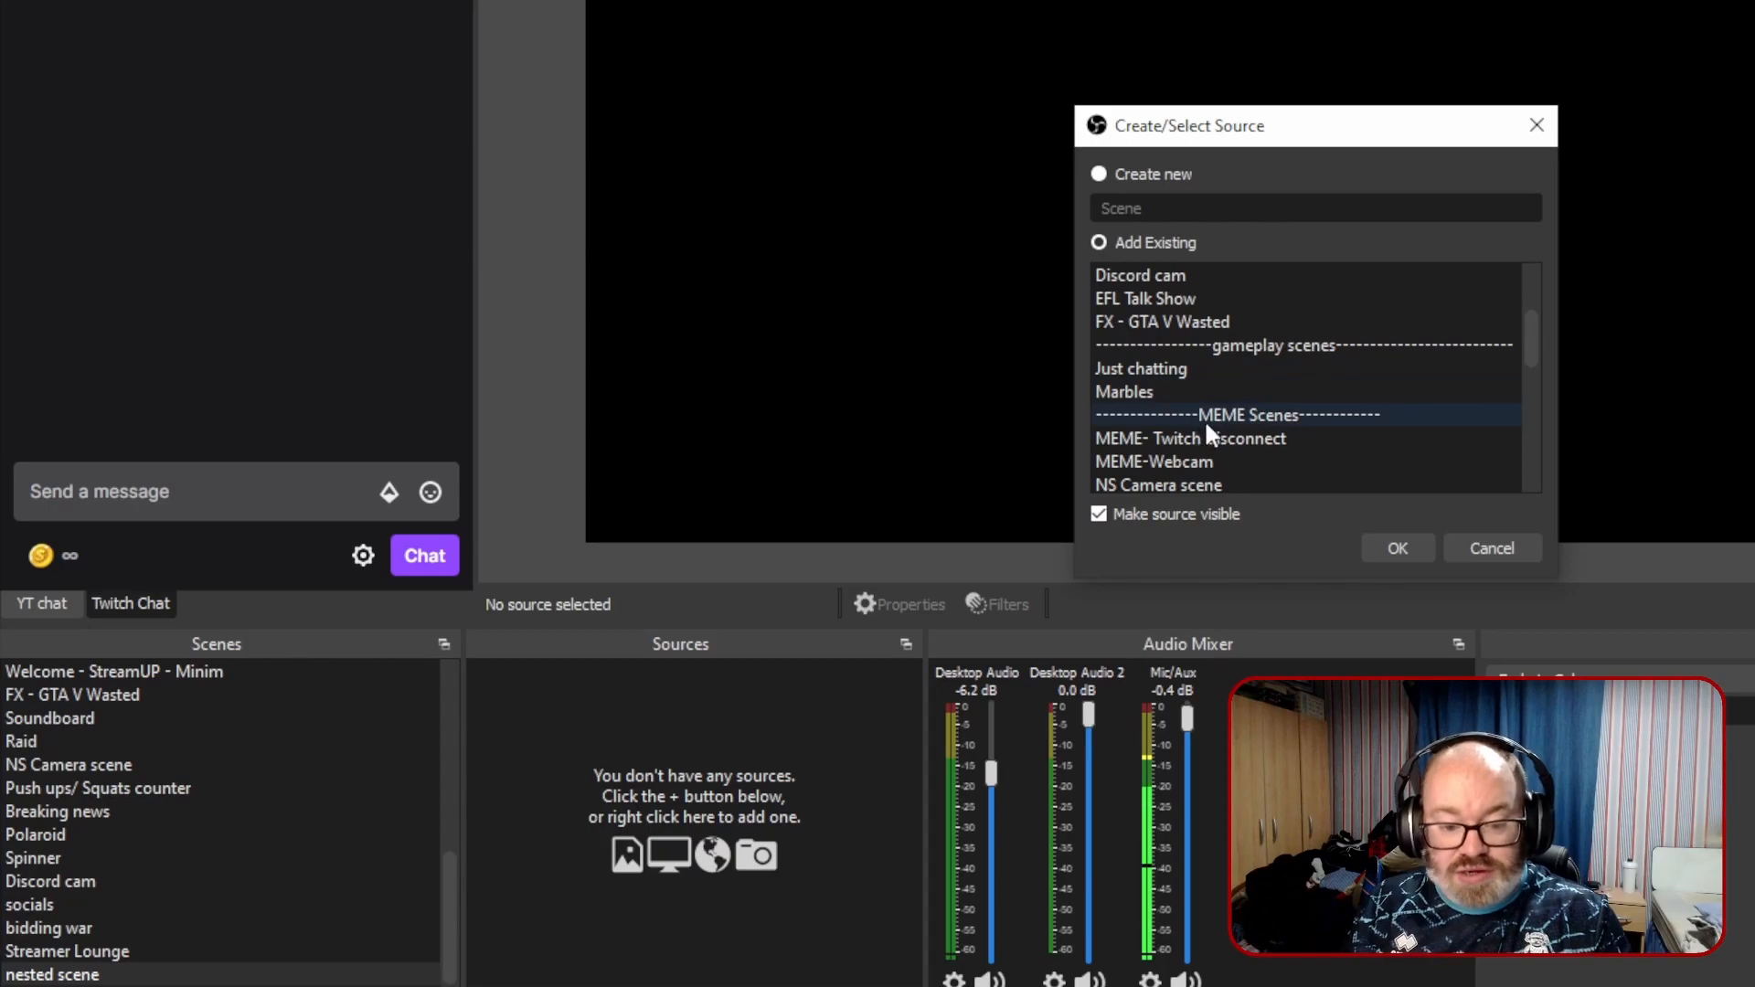
pyautogui.scroll(-2, 1206, 427)
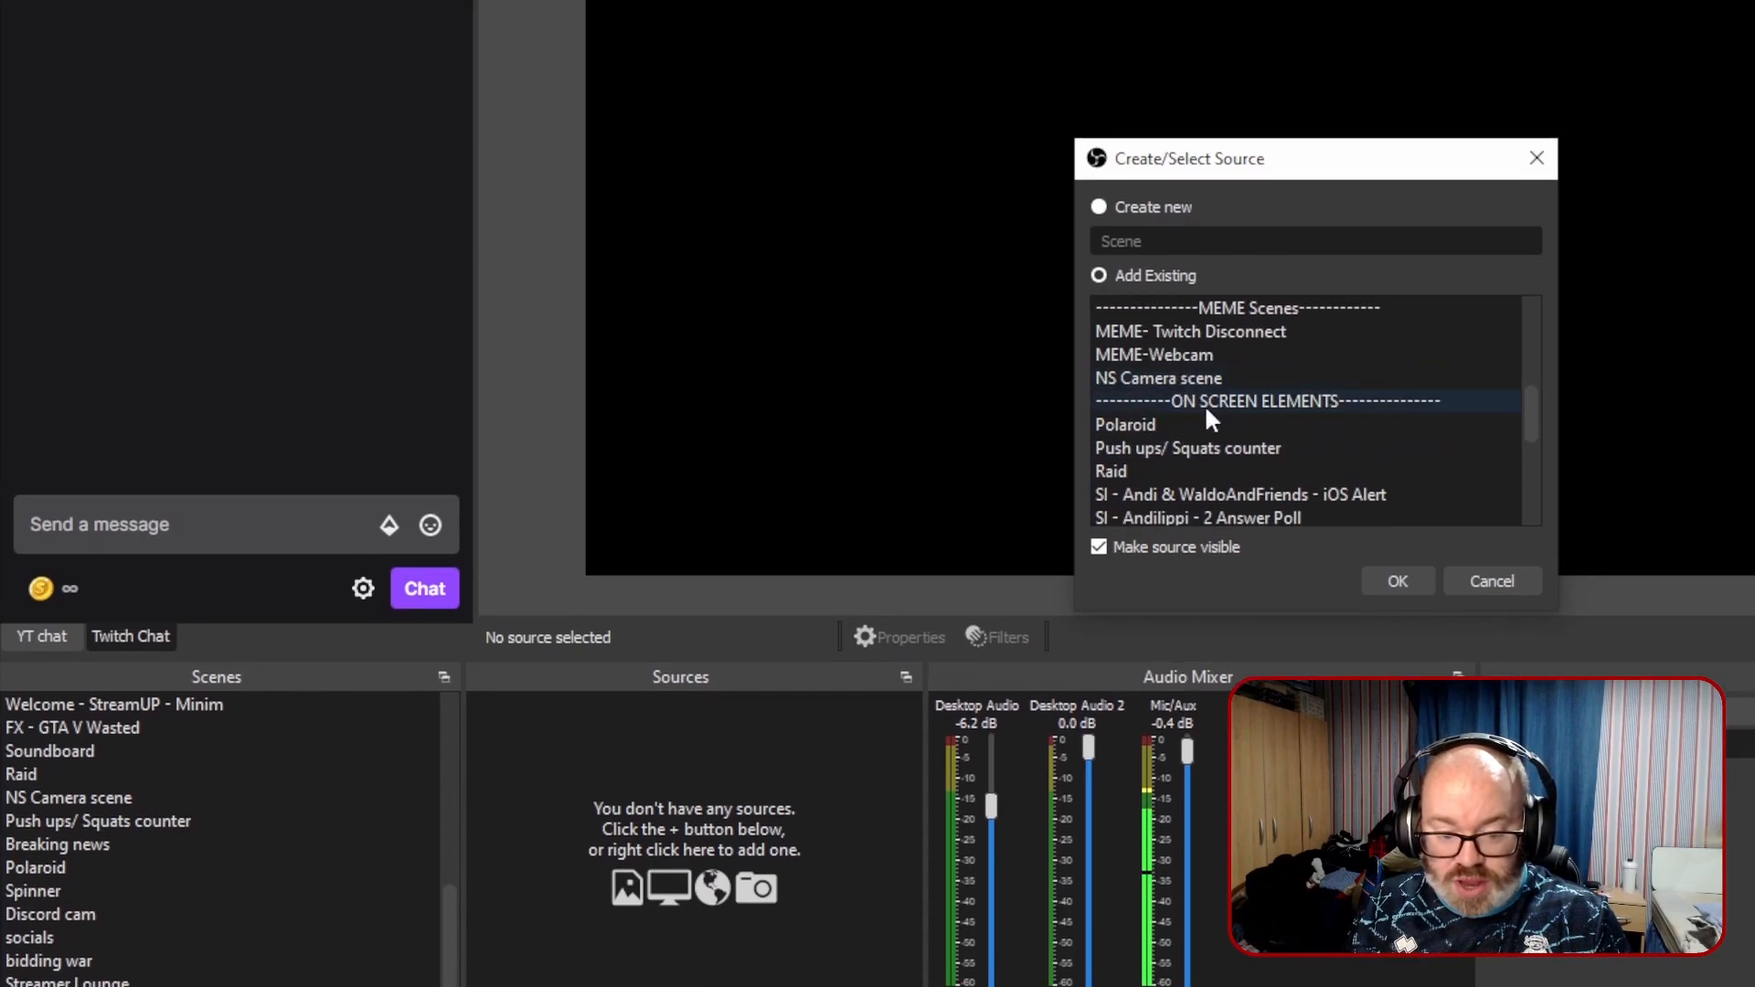
pyautogui.scroll(-1, 1139, 435)
pyautogui.click(1253, 495)
pyautogui.click(1385, 578)
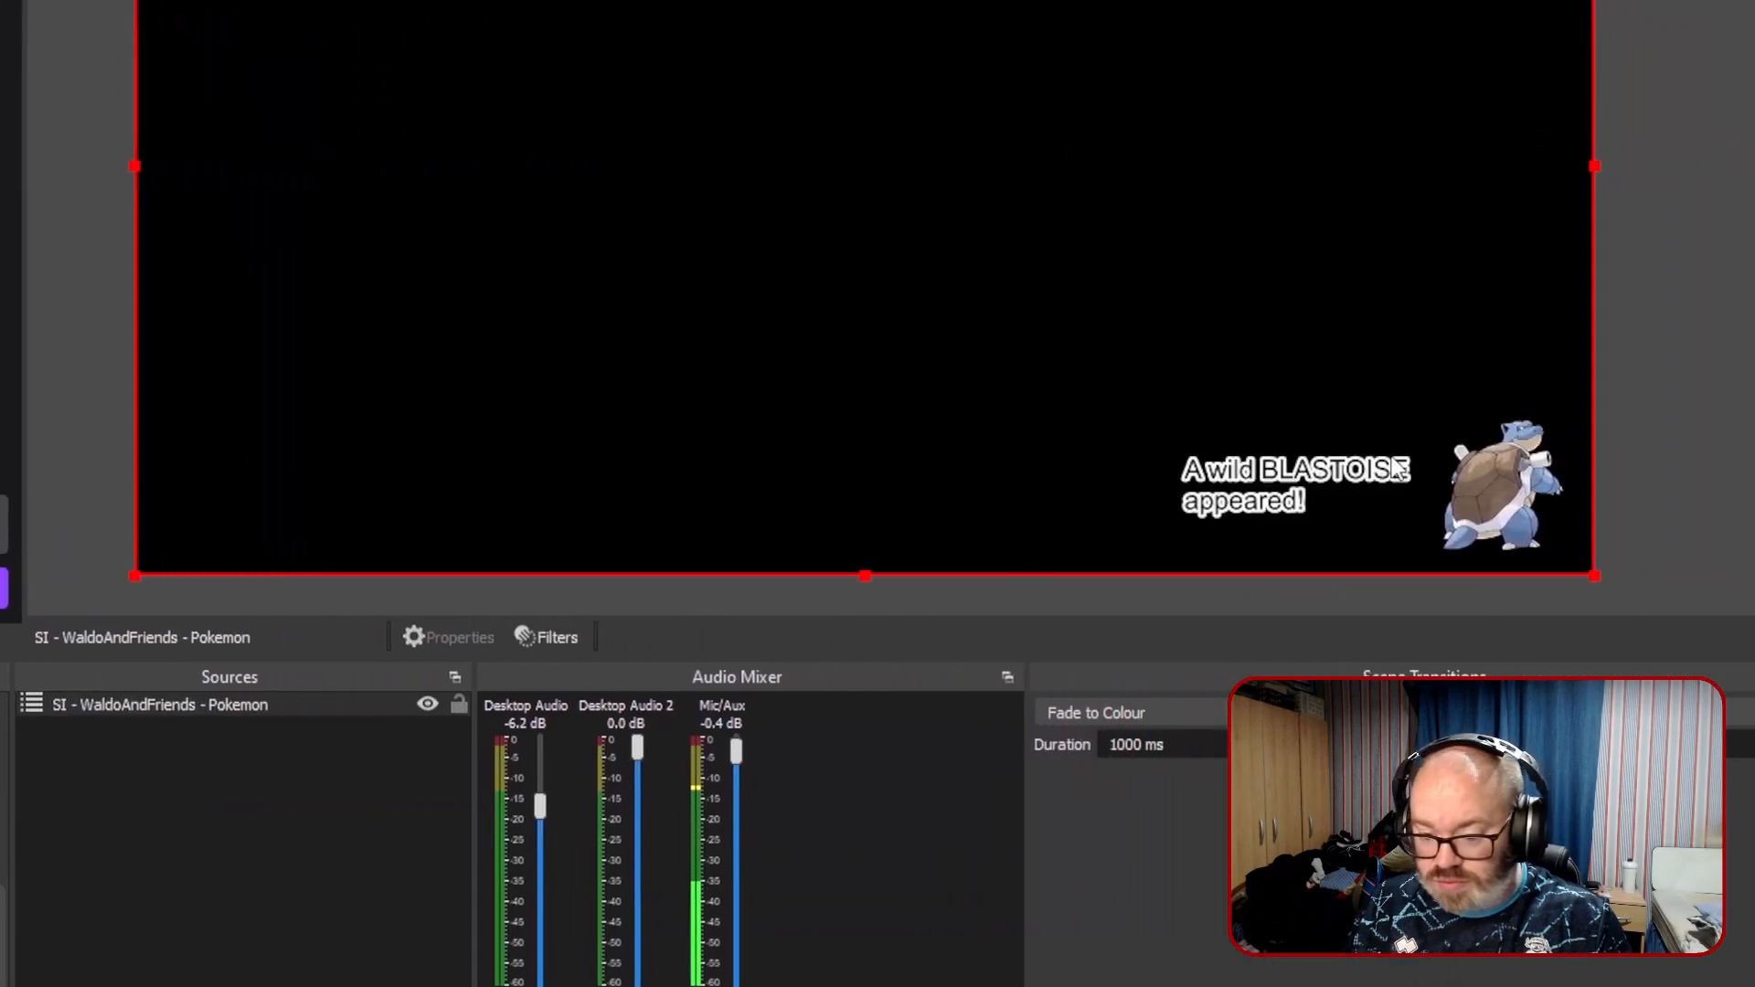
pyautogui.moveTo(1399, 487); pyautogui.dragTo(367, 412)
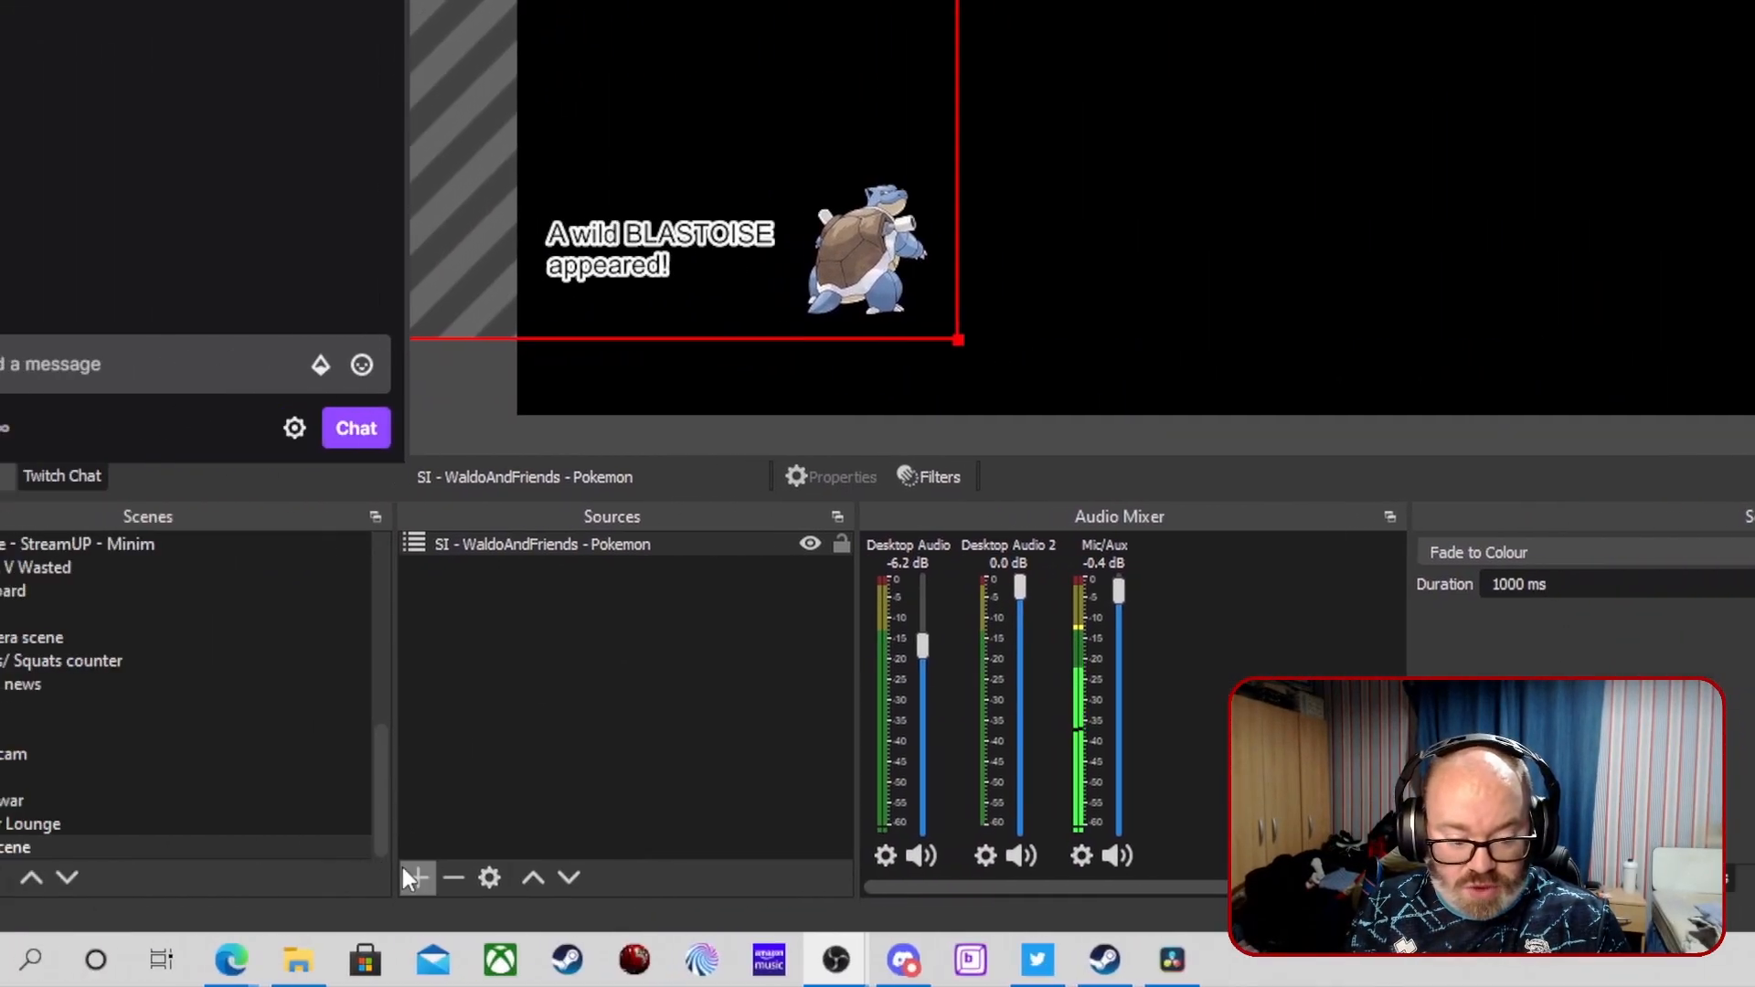
# Add the existing Breaking news scene as a source in the nested scene.
pyautogui.click(411, 876)
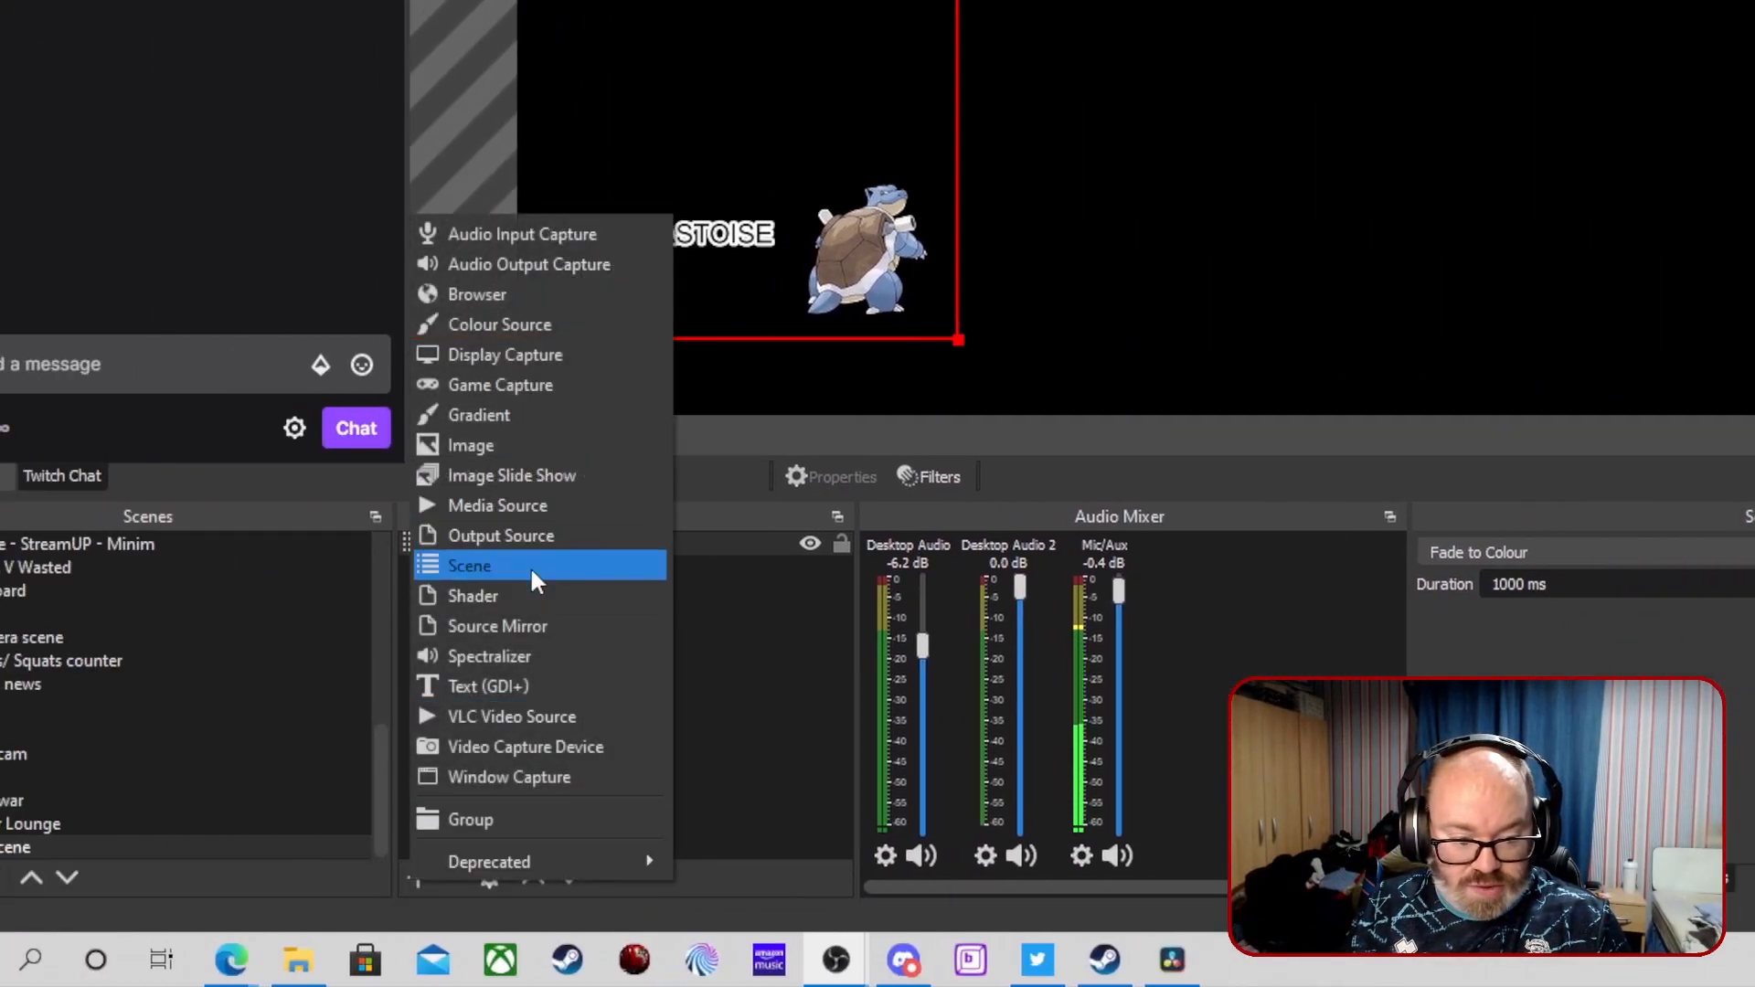
pyautogui.click(530, 567)
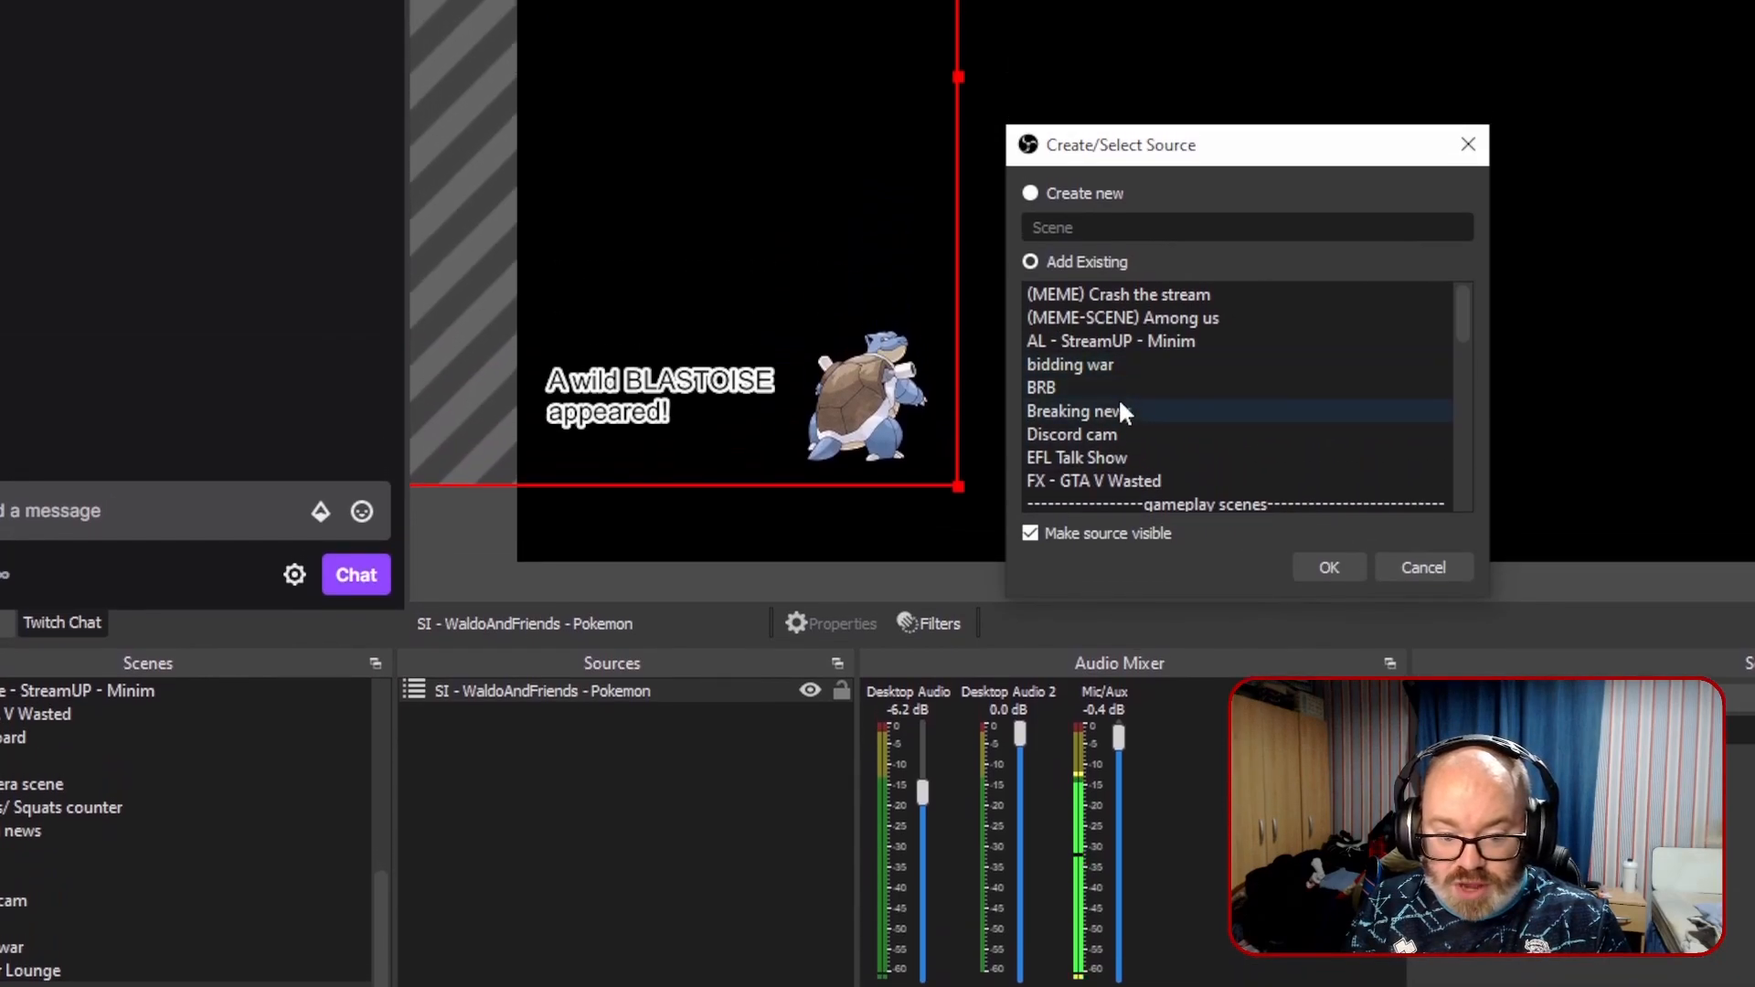
pyautogui.click(1117, 410)
pyautogui.click(1325, 564)
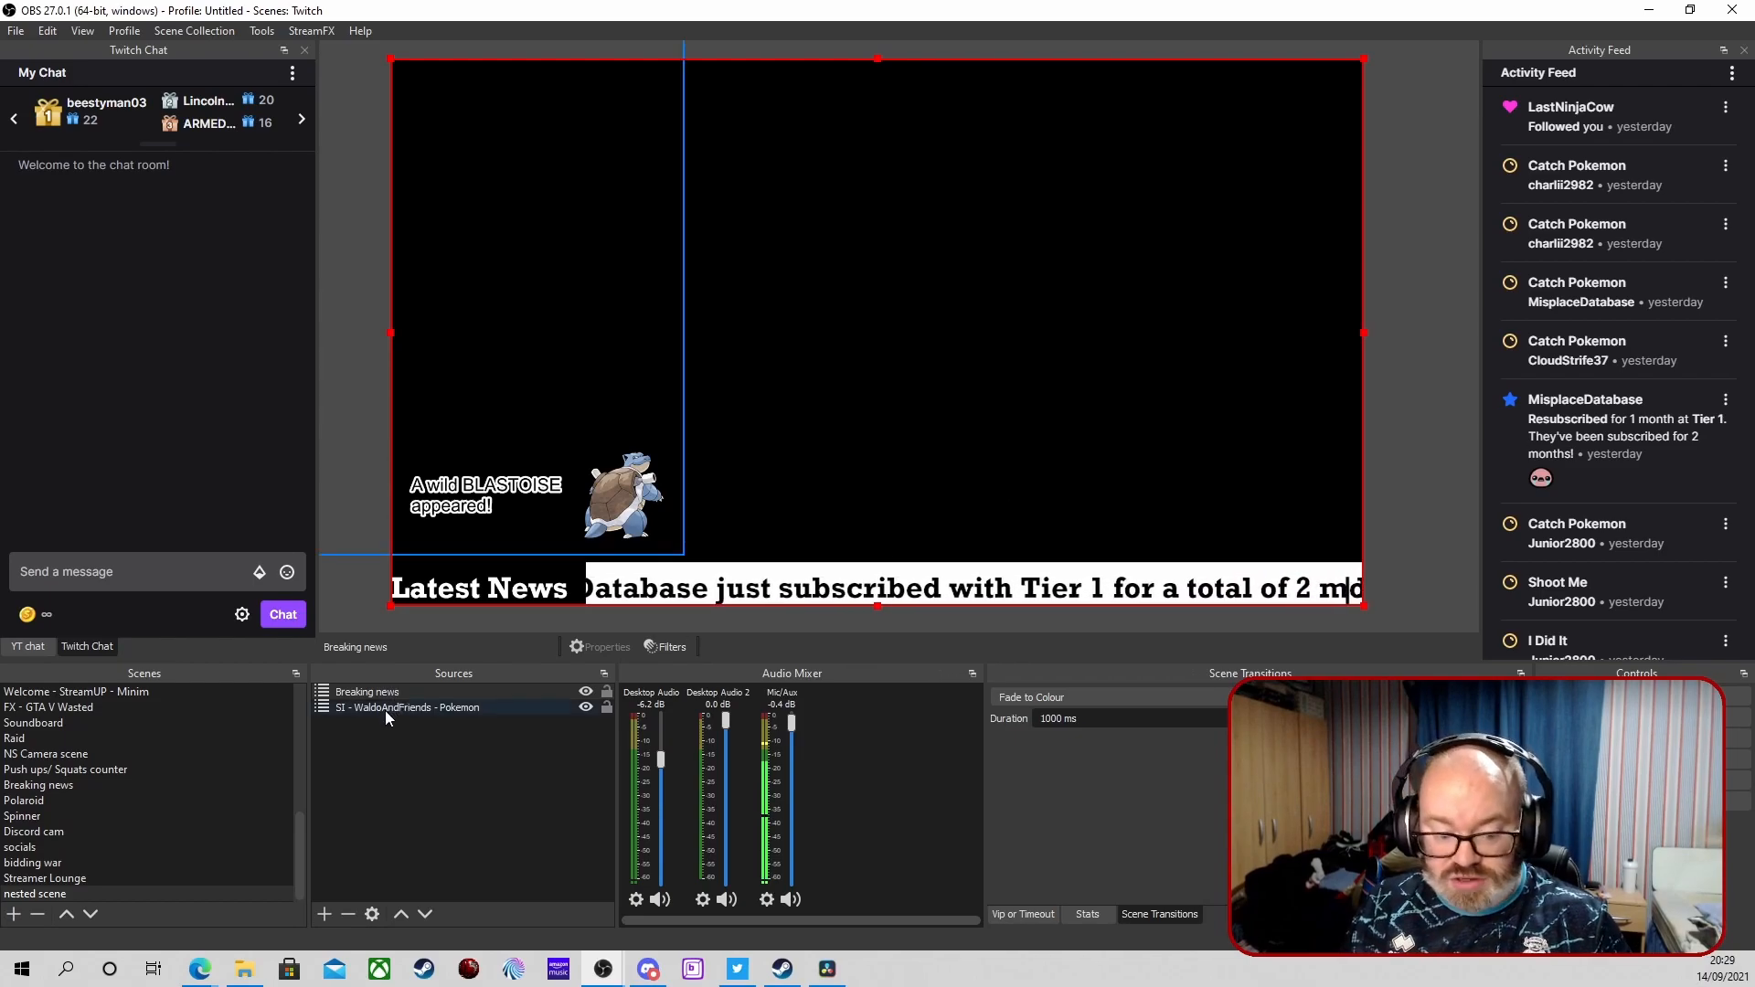
# Add the existing NS Camera scene as a source and move it up so the webcam sits above the news ticker.
pyautogui.click(322, 915)
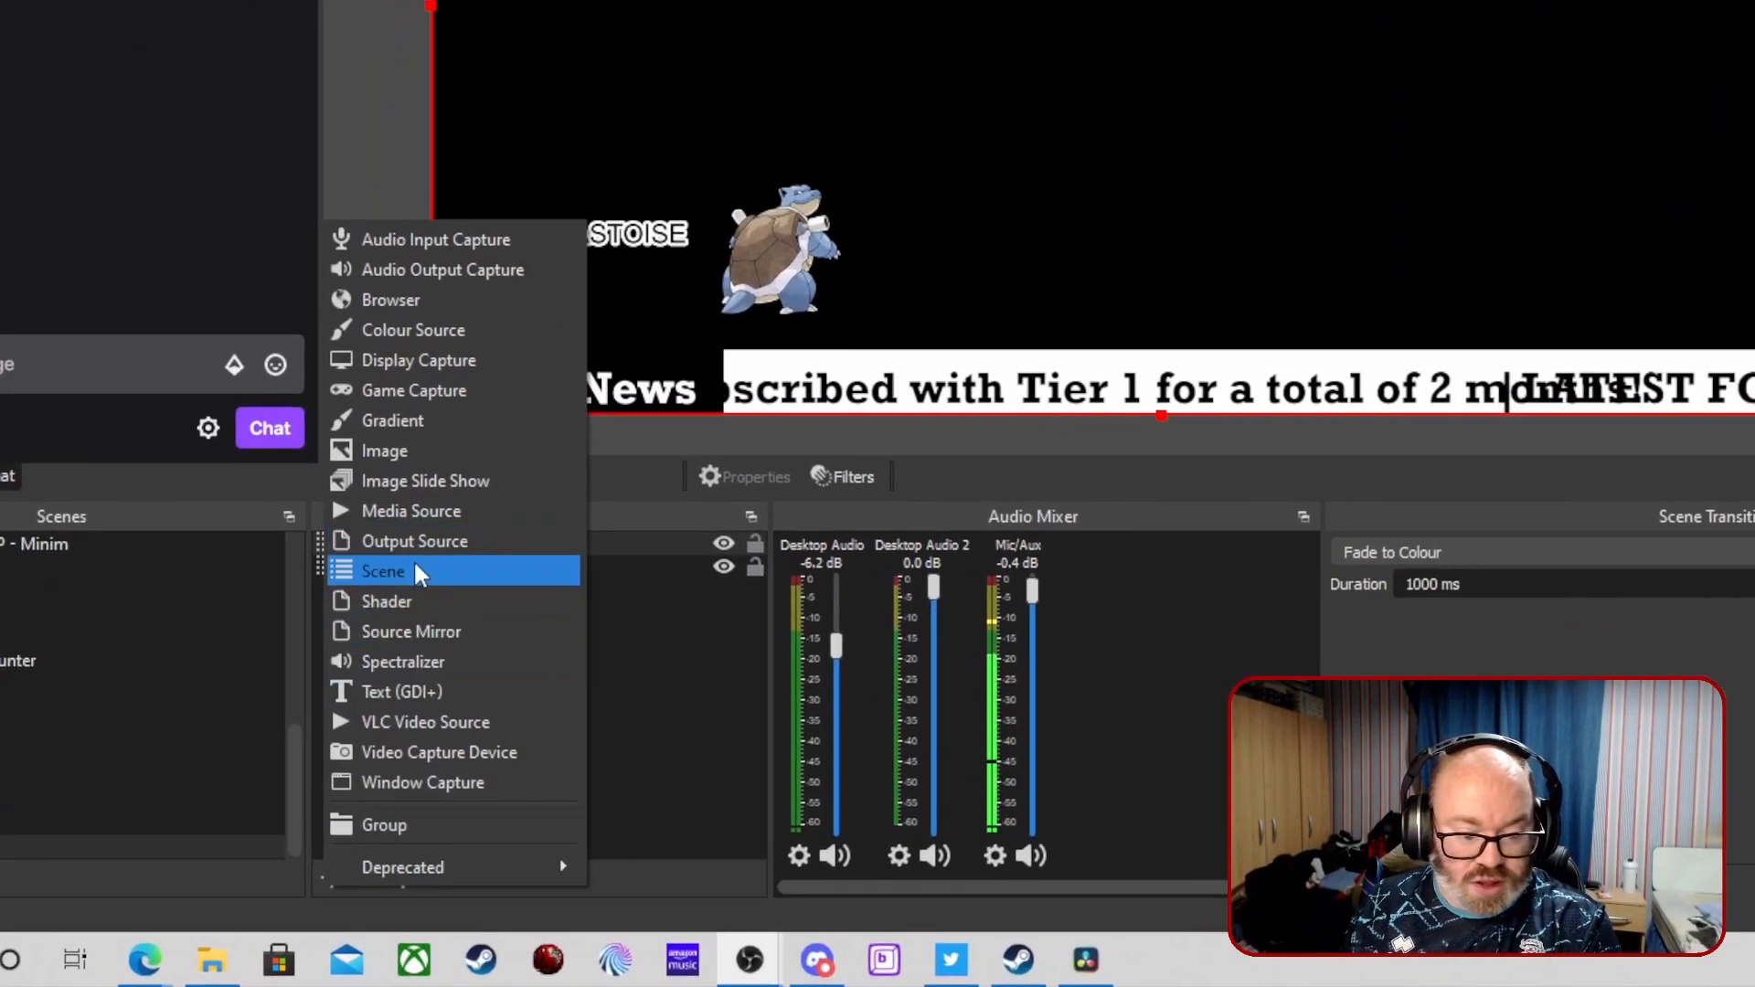
pyautogui.click(378, 709)
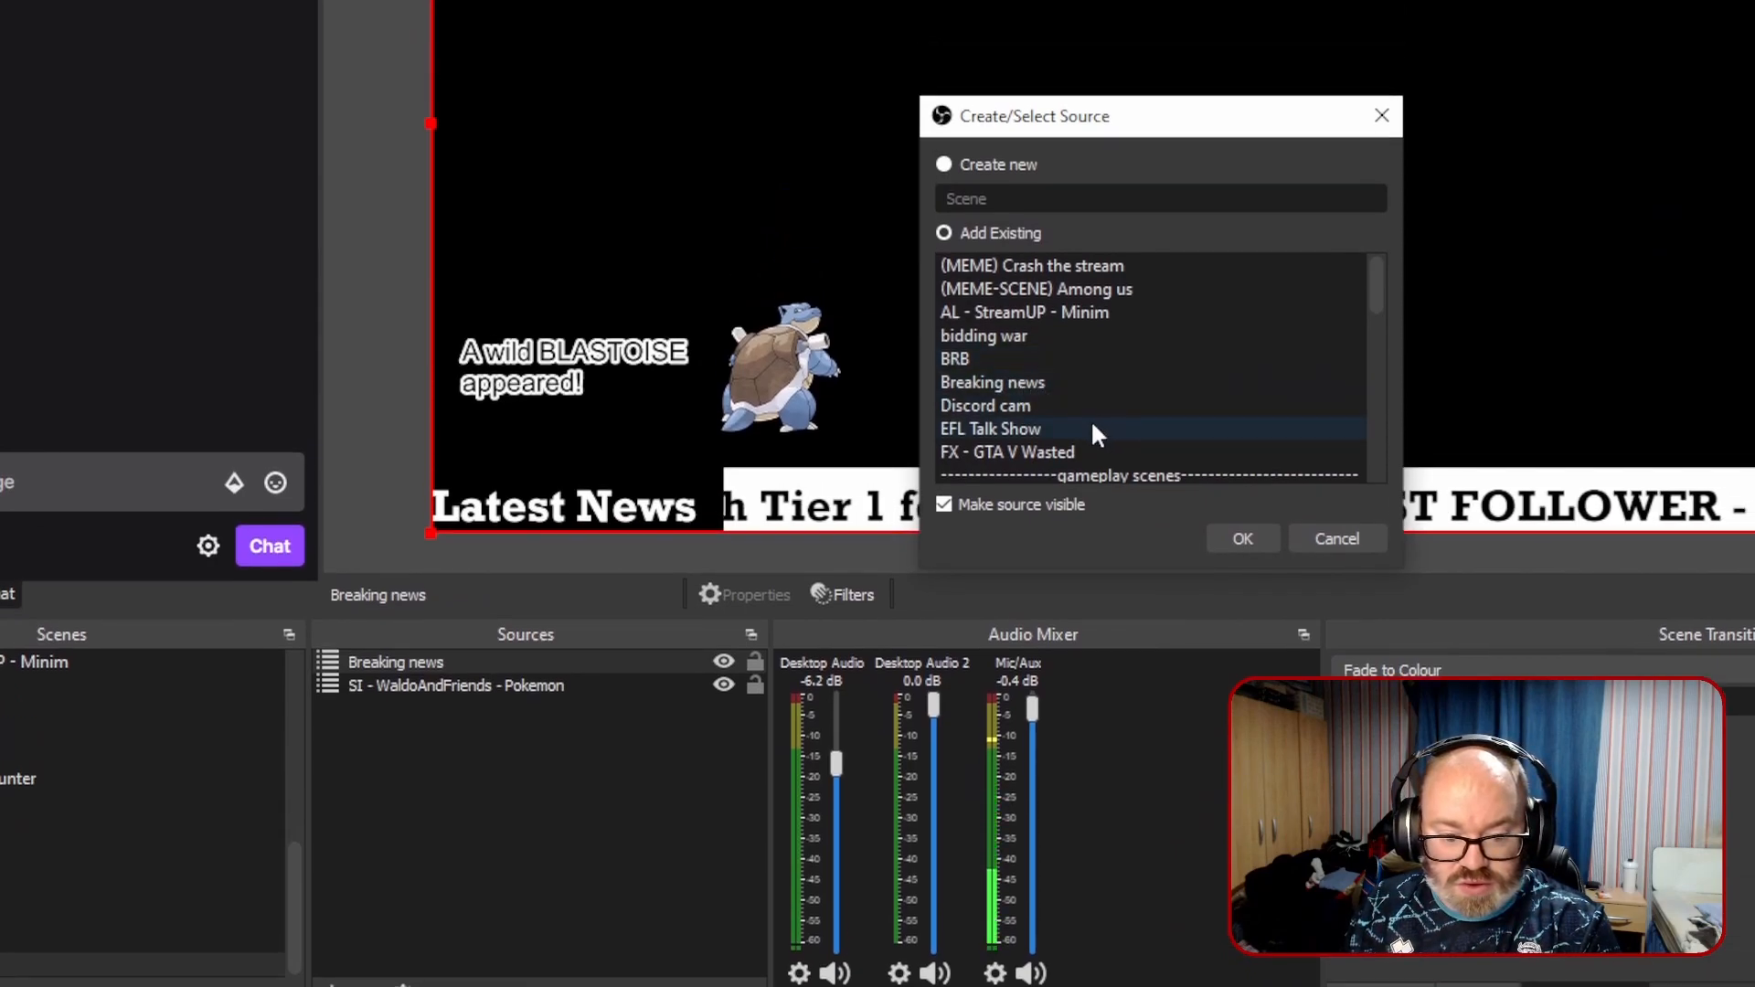
pyautogui.scroll(-2, 1111, 443)
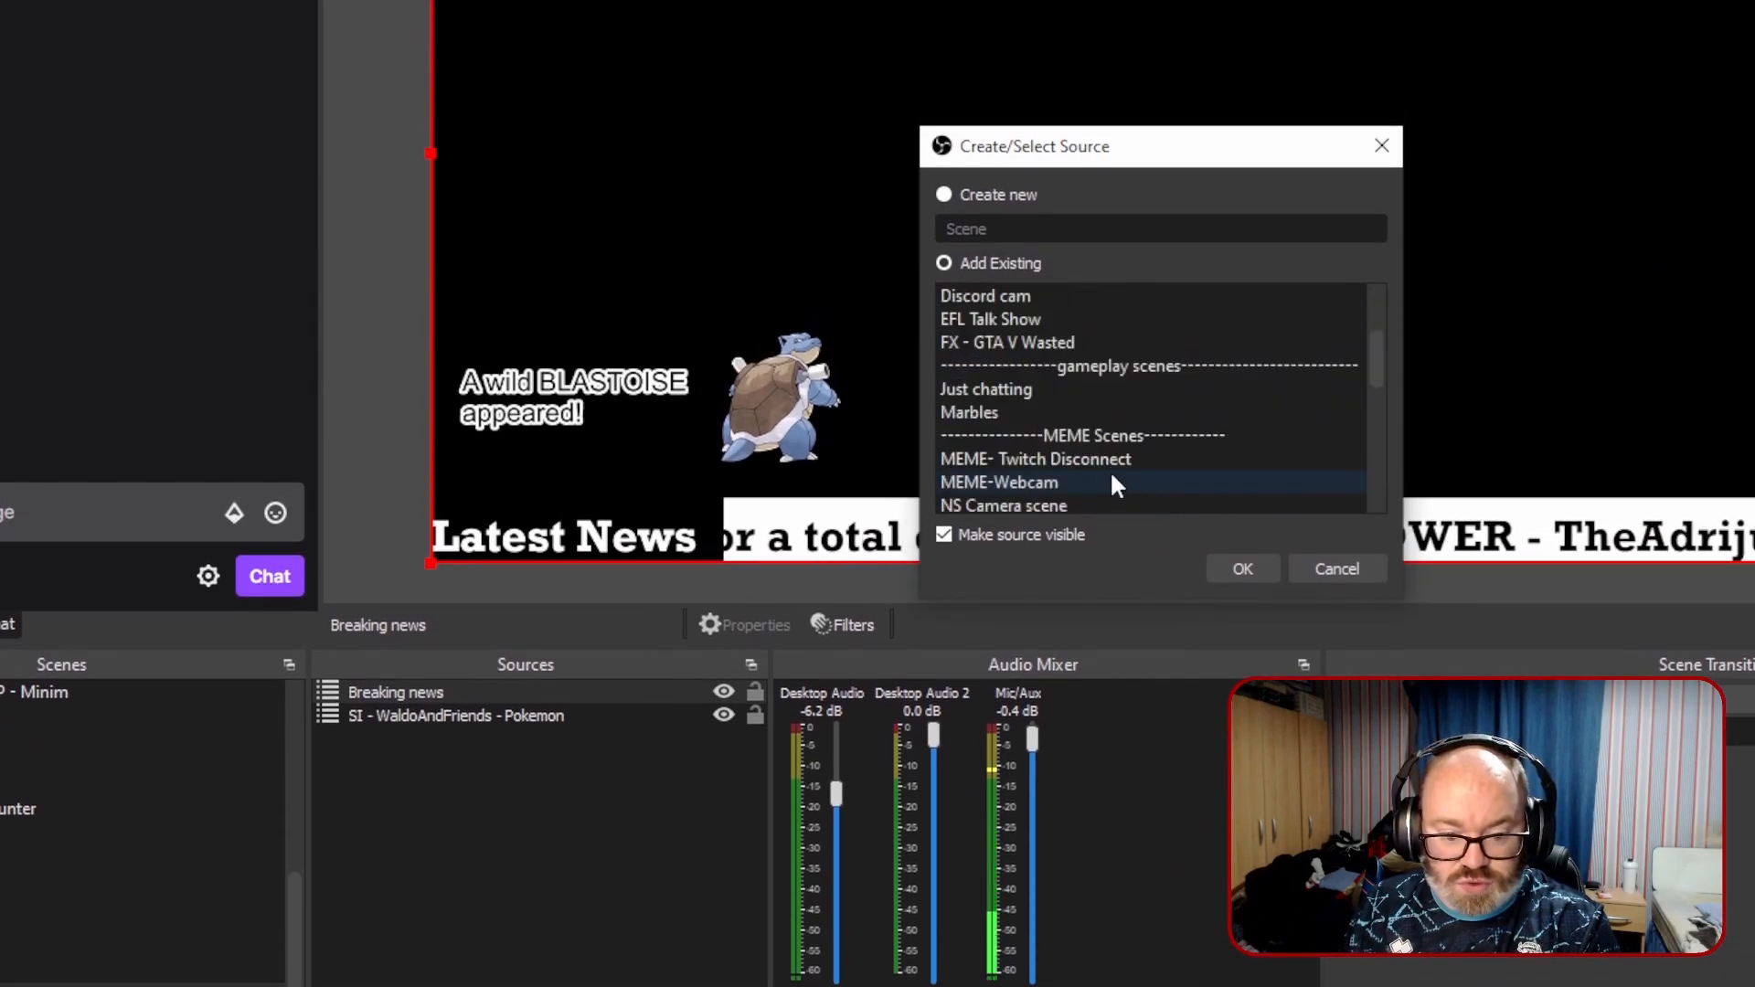
pyautogui.scroll(-1, 1117, 470)
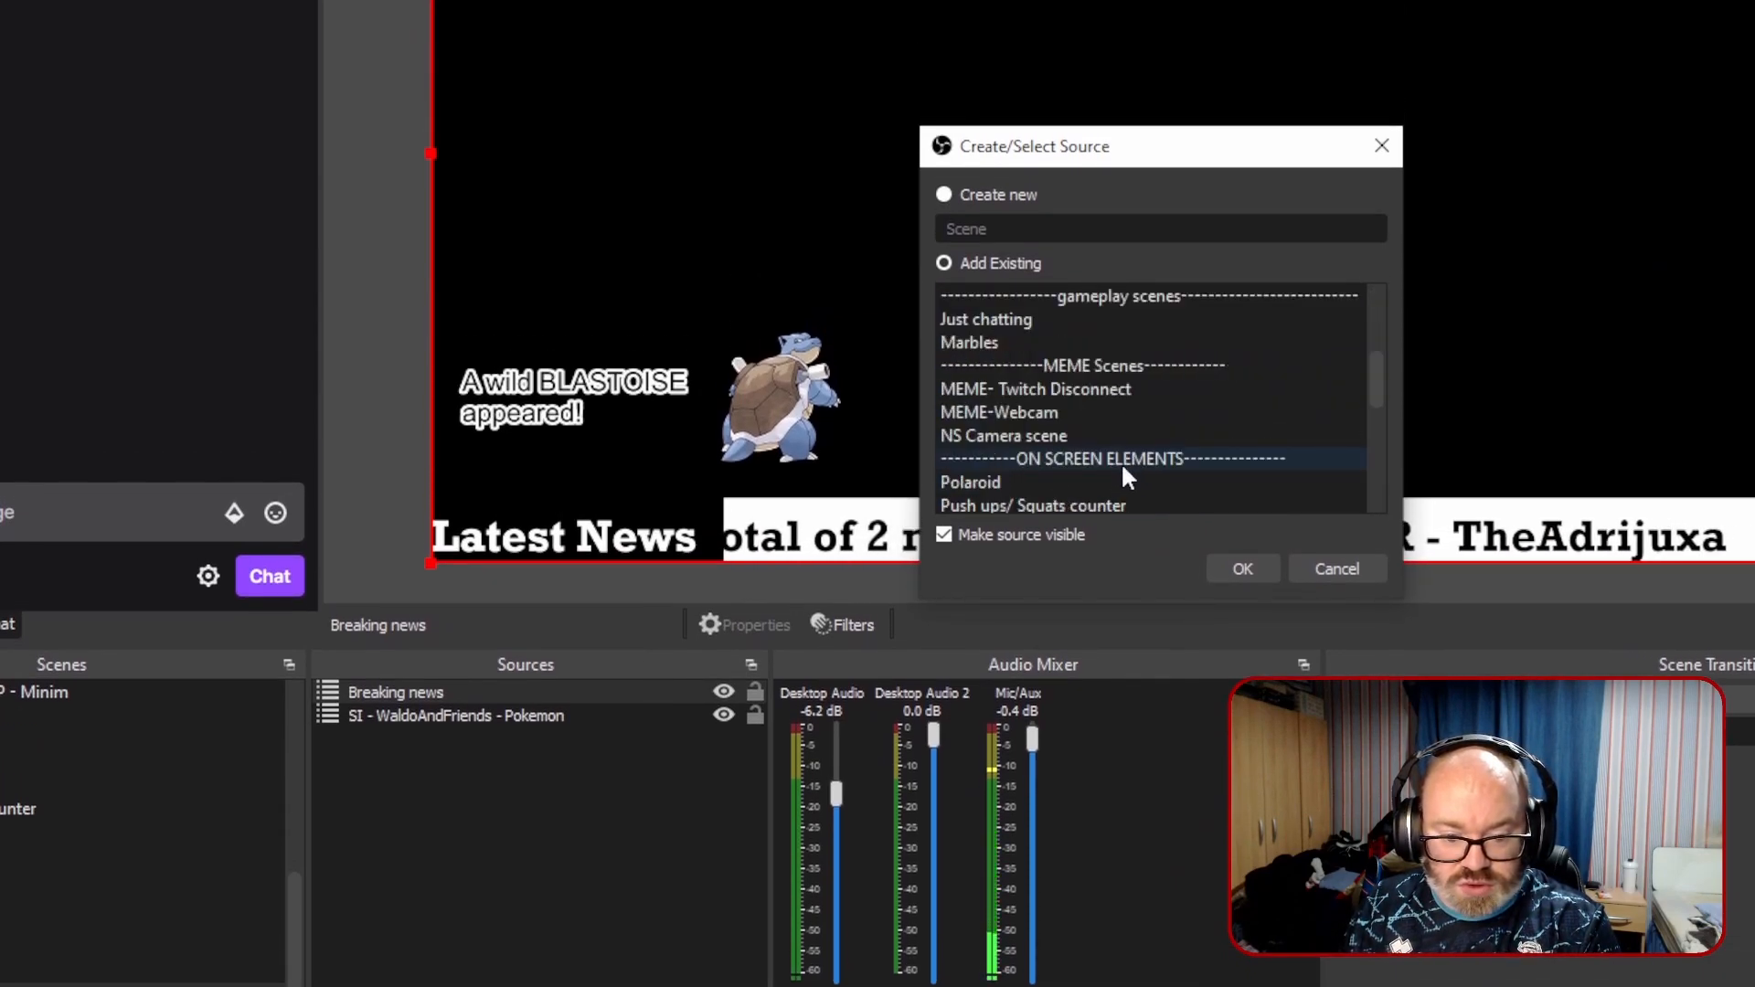
pyautogui.click(1077, 435)
pyautogui.click(1236, 567)
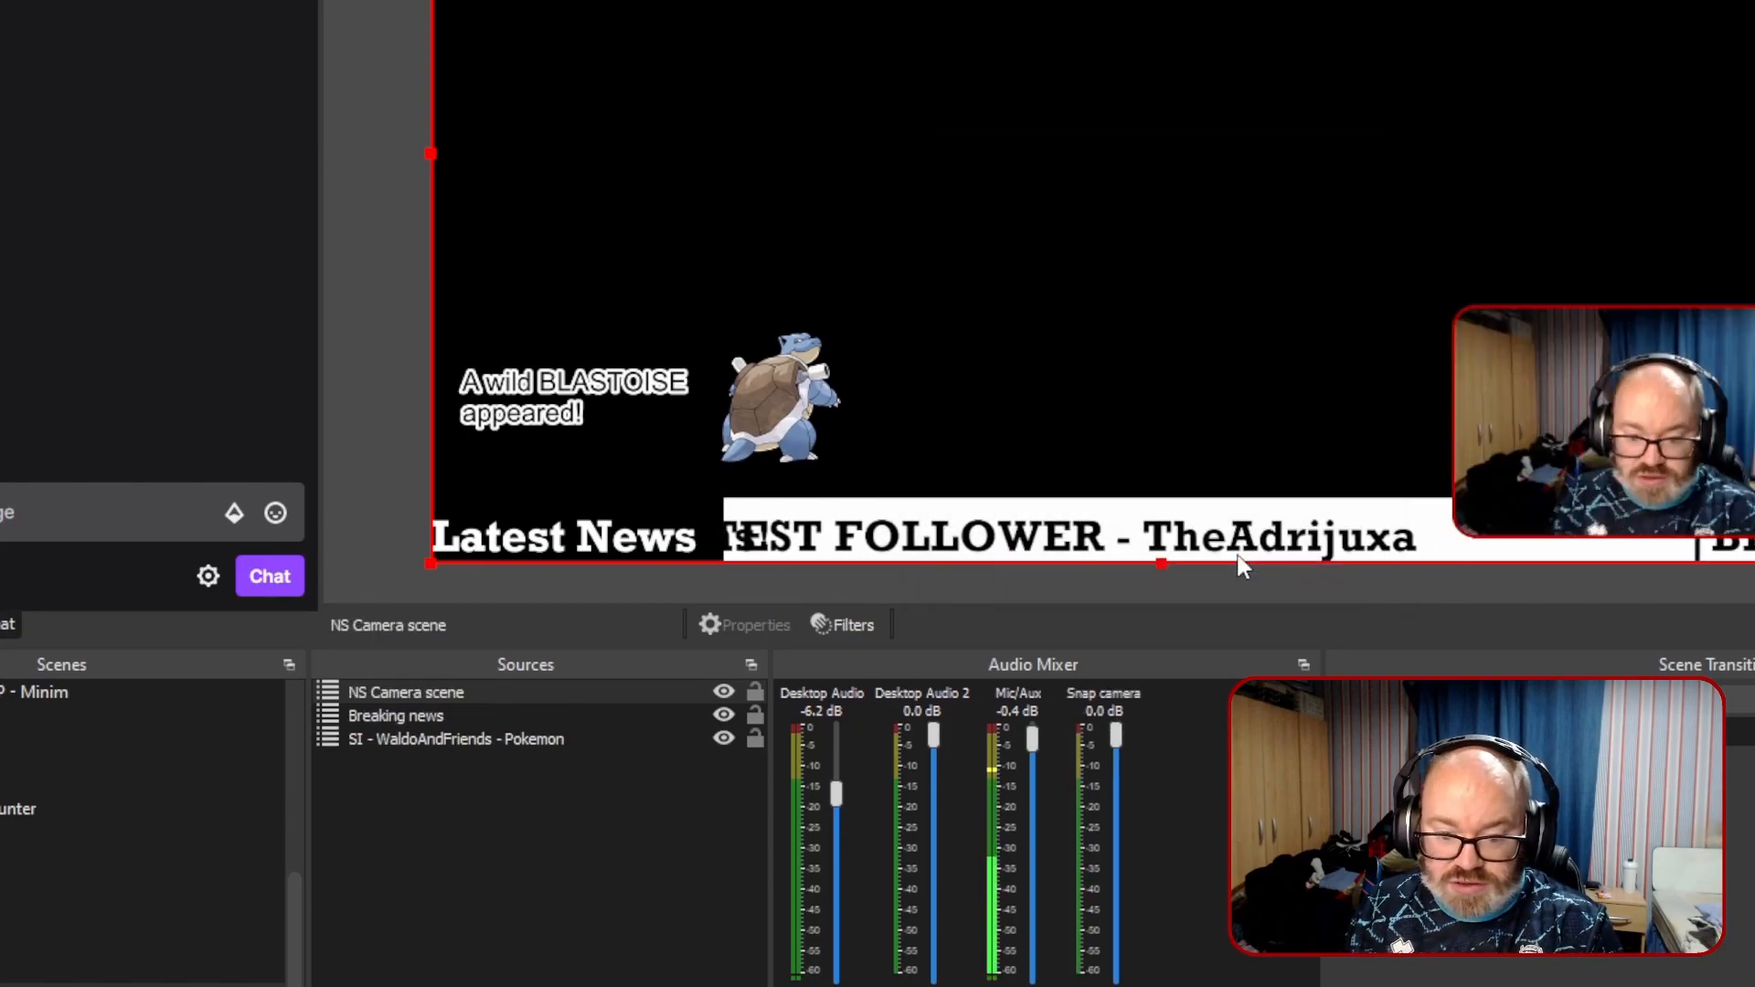
pyautogui.moveTo(1605, 398); pyautogui.dragTo(1604, 365)
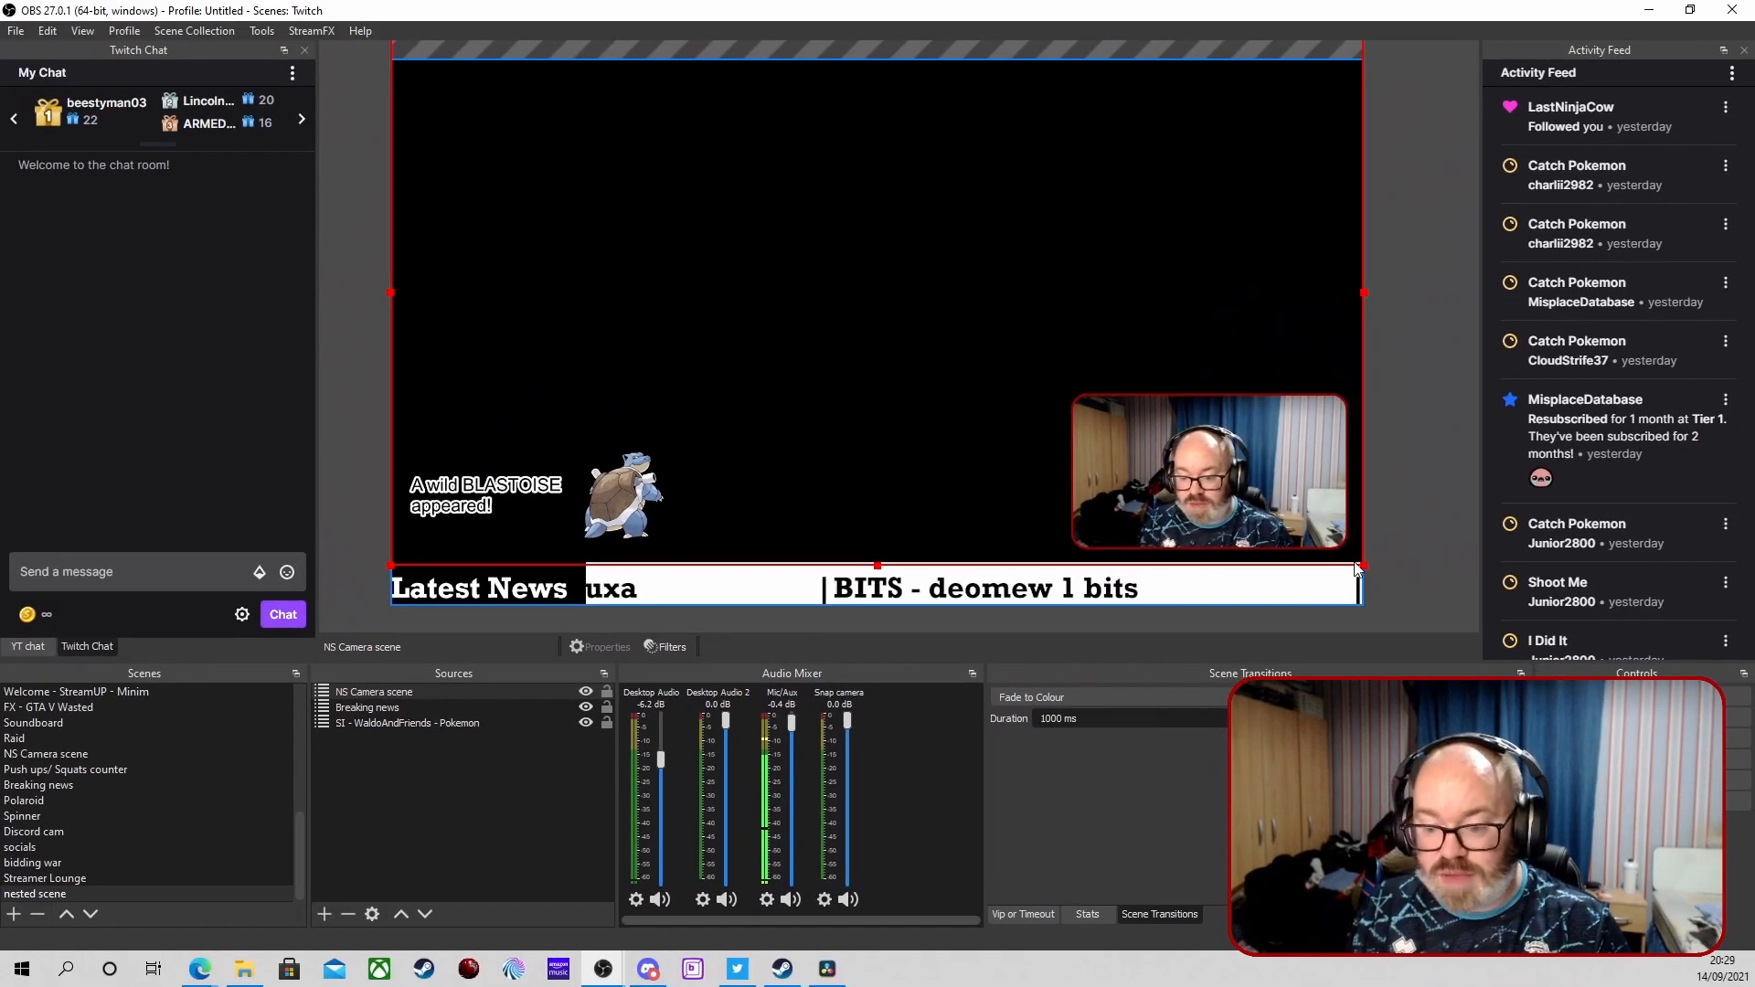
pyautogui.moveTo(1356, 569); pyautogui.dragTo(1367, 510)
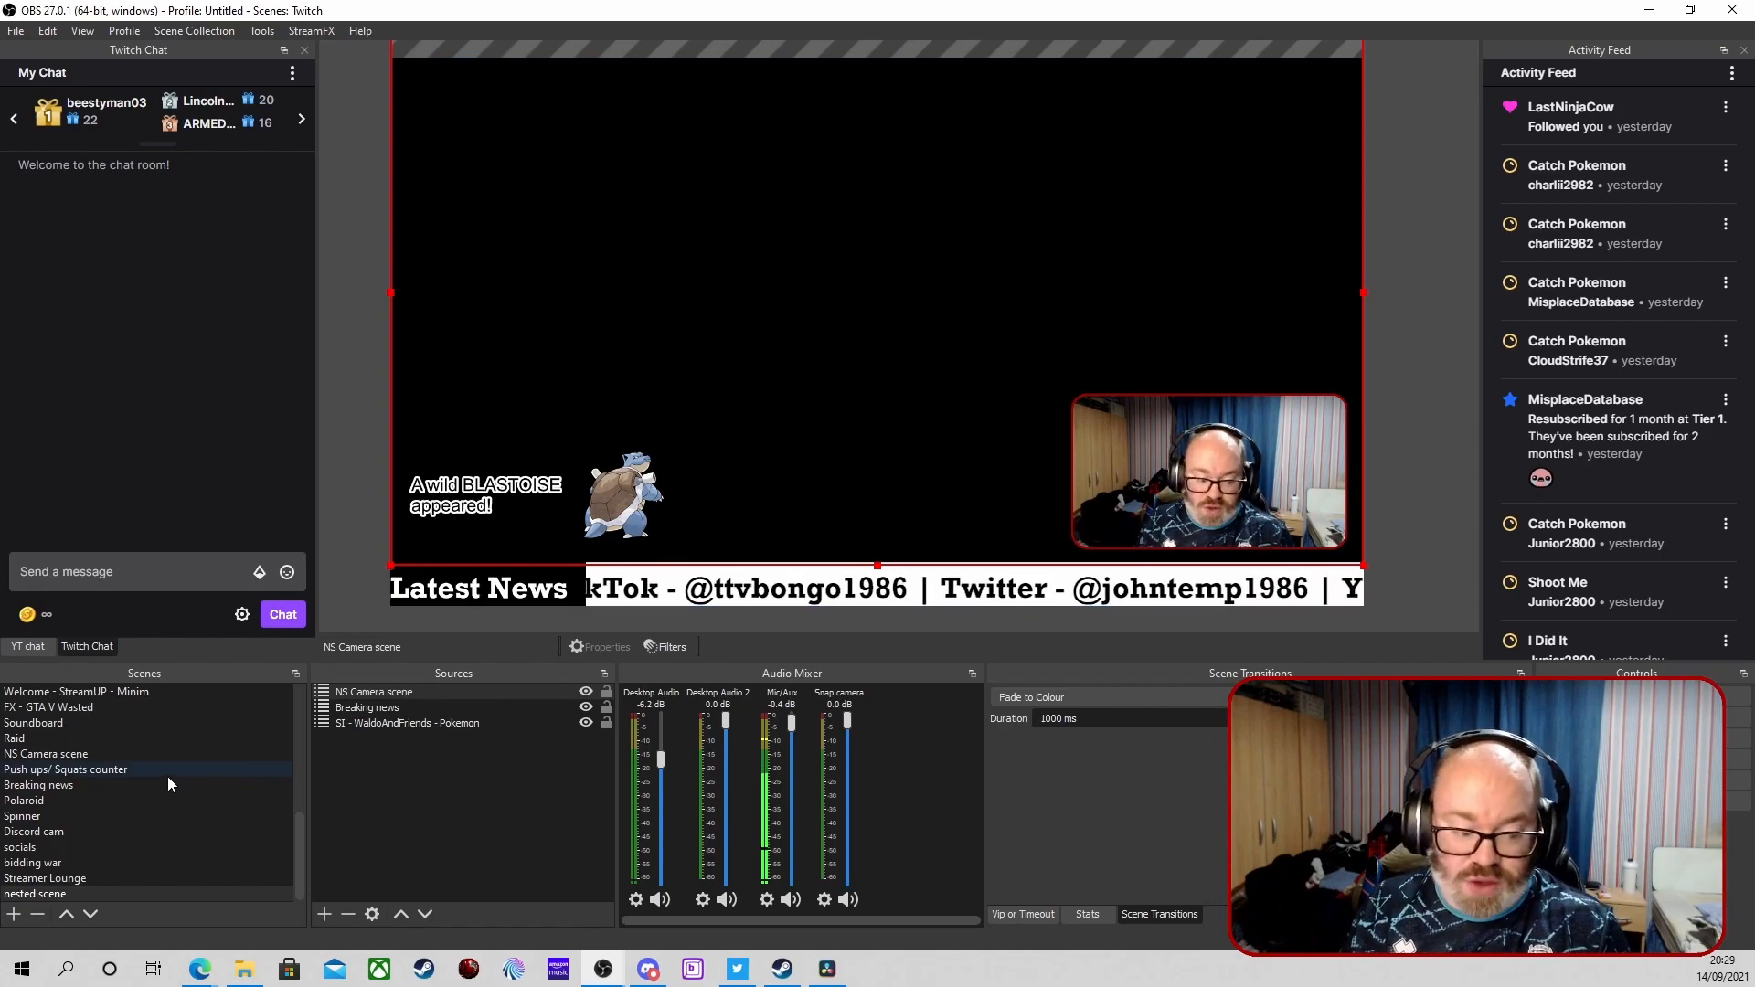
# Open the NS Camera scene and move its Snap camera source to the middle of the canvas.
pyautogui.scroll(5, 36, 755)
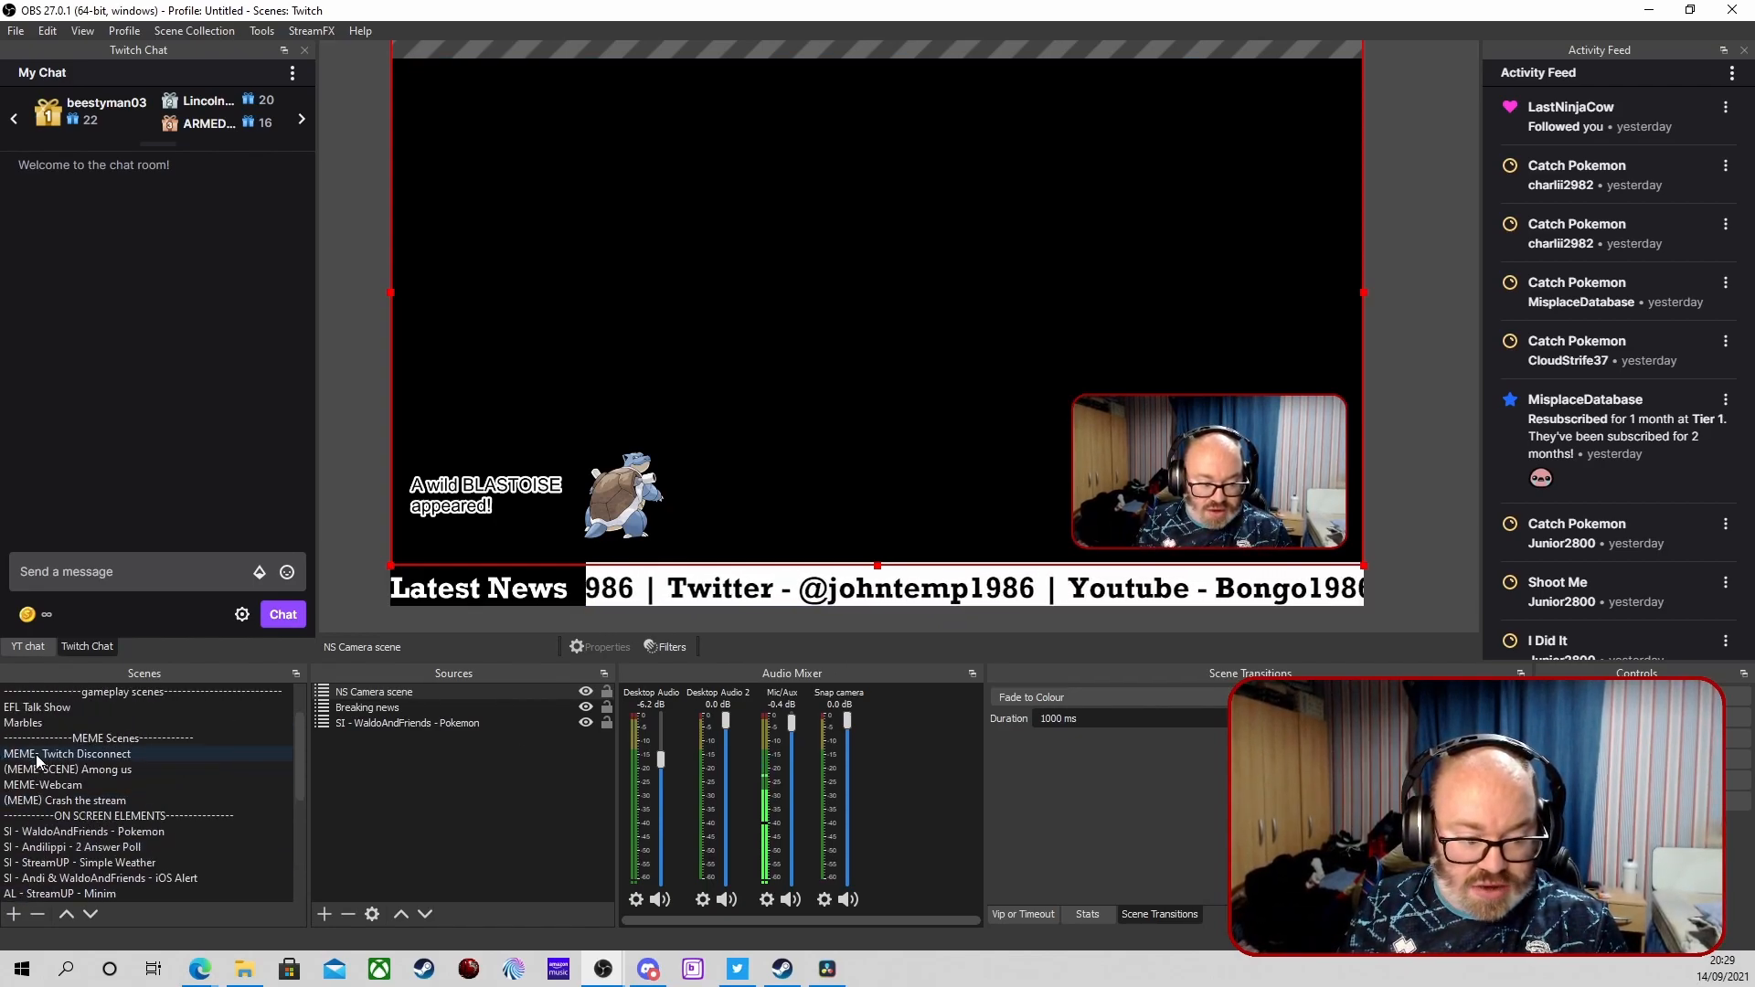
pyautogui.scroll(-3, 69, 781)
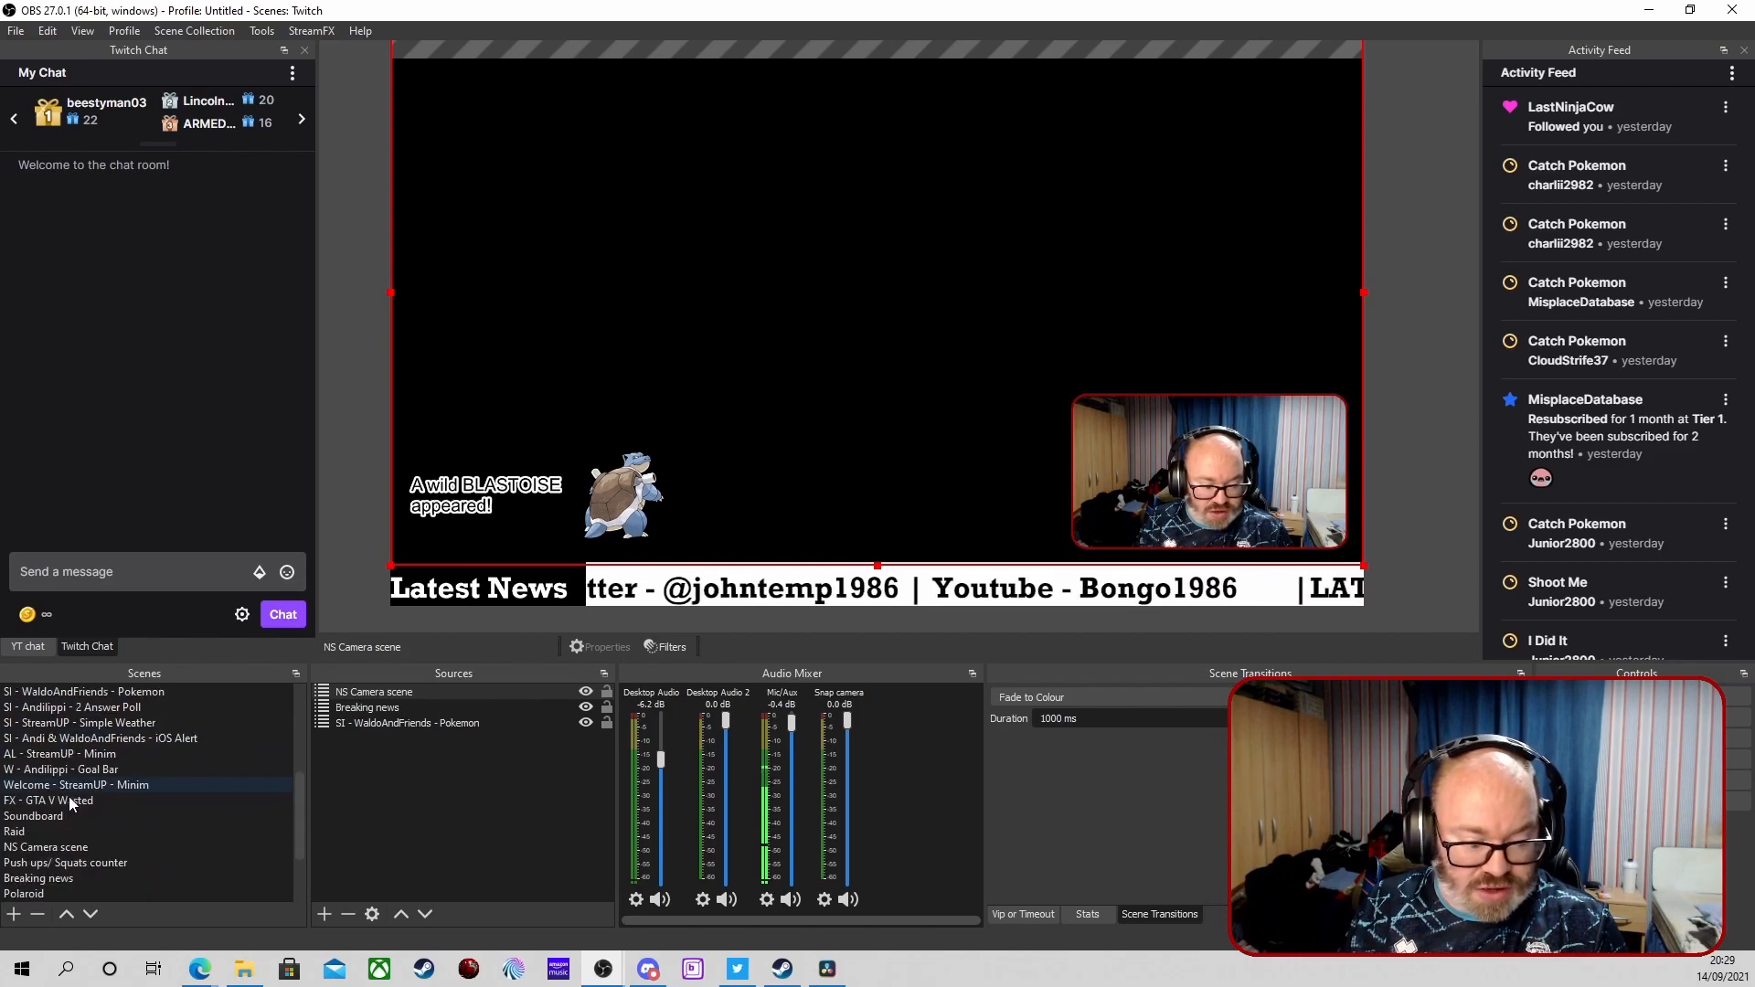
pyautogui.scroll(-1, 73, 806)
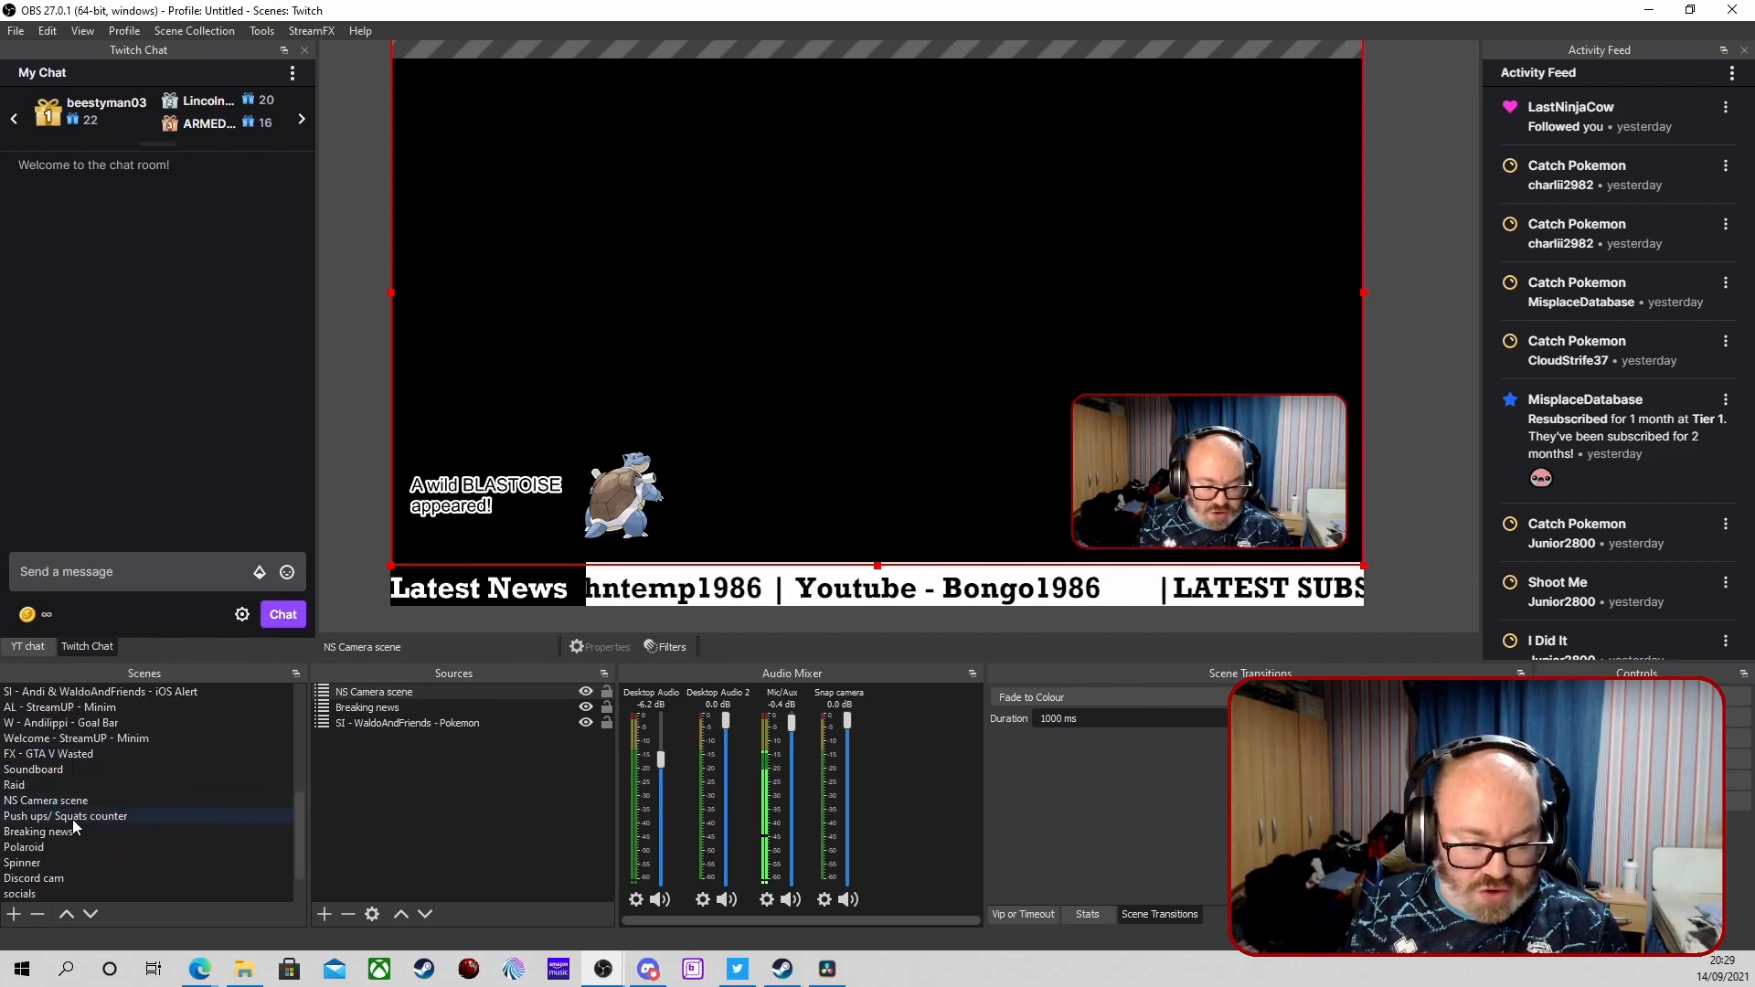
pyautogui.click(59, 802)
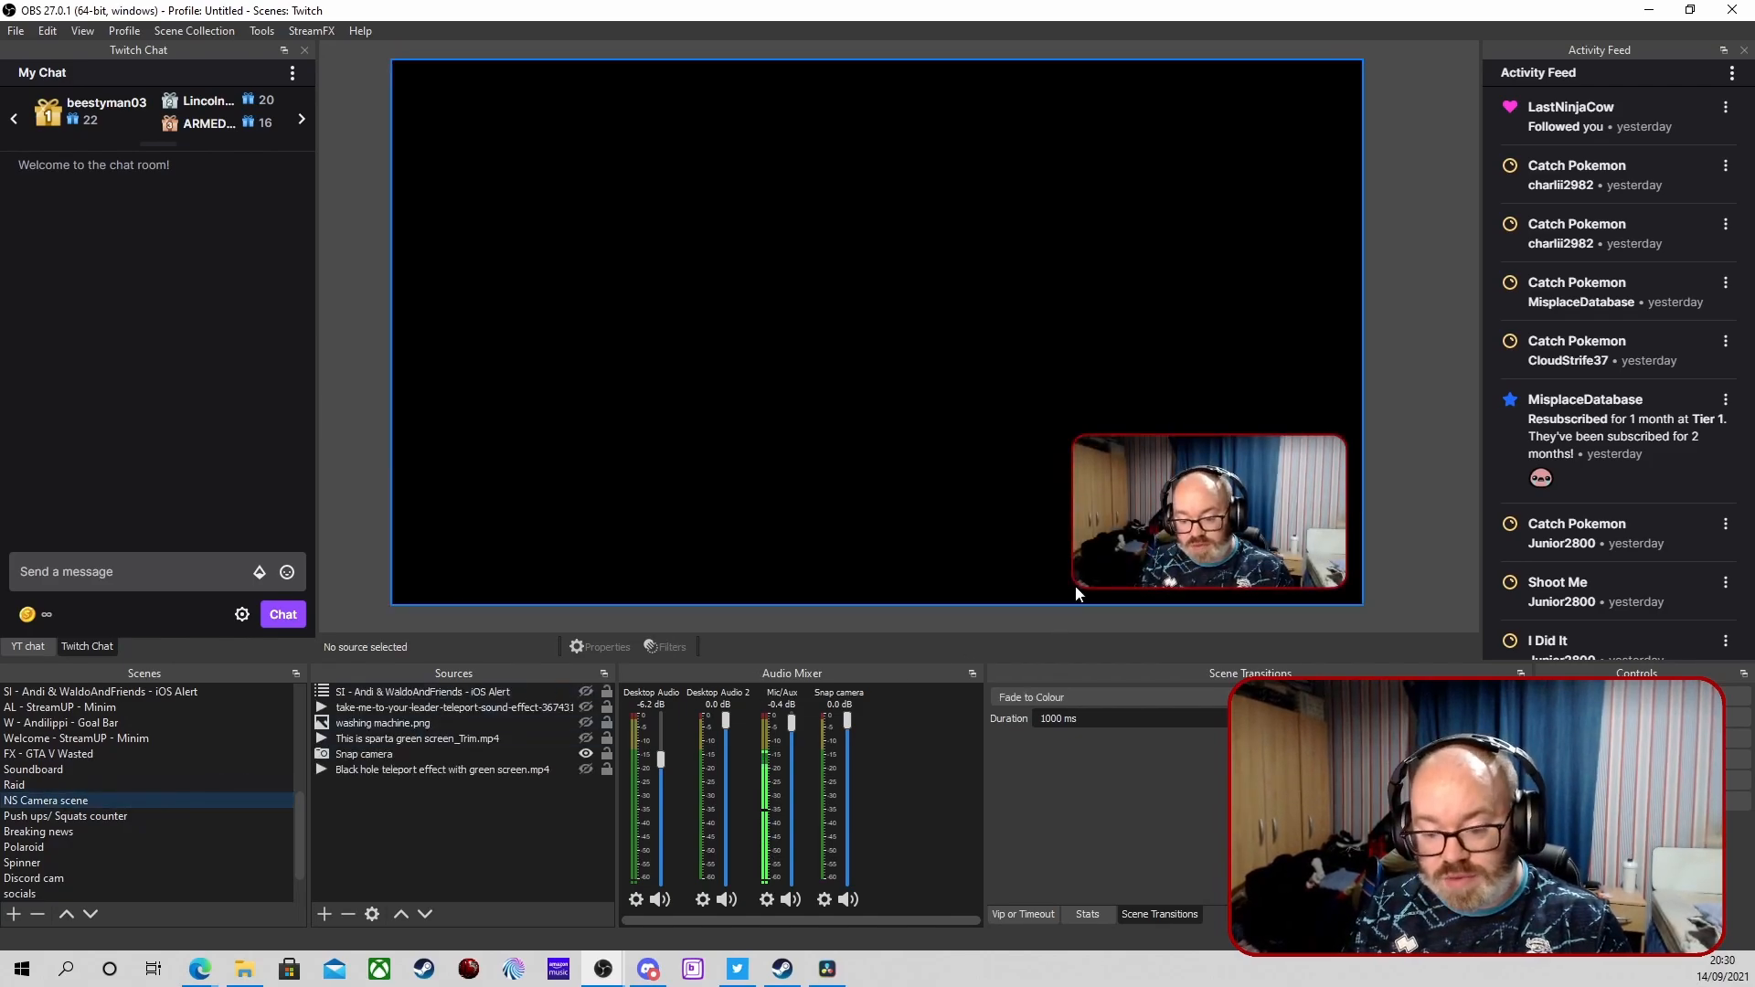
pyautogui.click(412, 755)
pyautogui.moveTo(1116, 532); pyautogui.dragTo(879, 385)
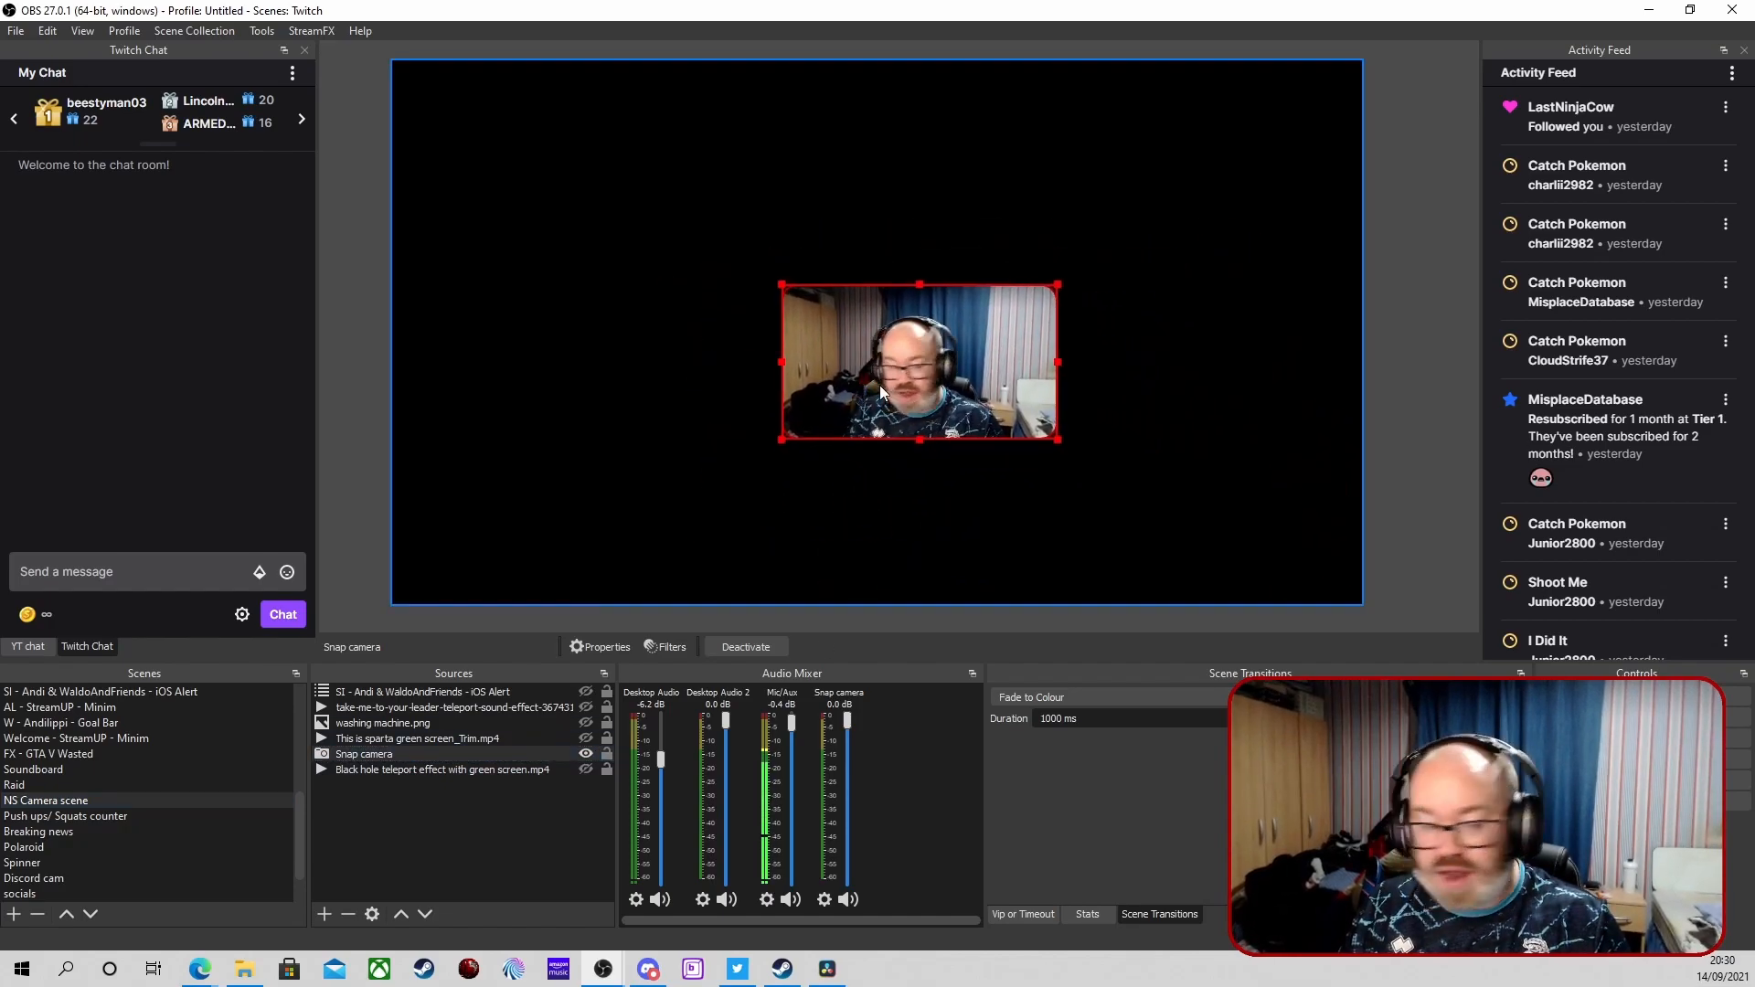
# Return to the nested scene and put the camera back in its original lower-right position.
pyautogui.scroll(-1, 106, 874)
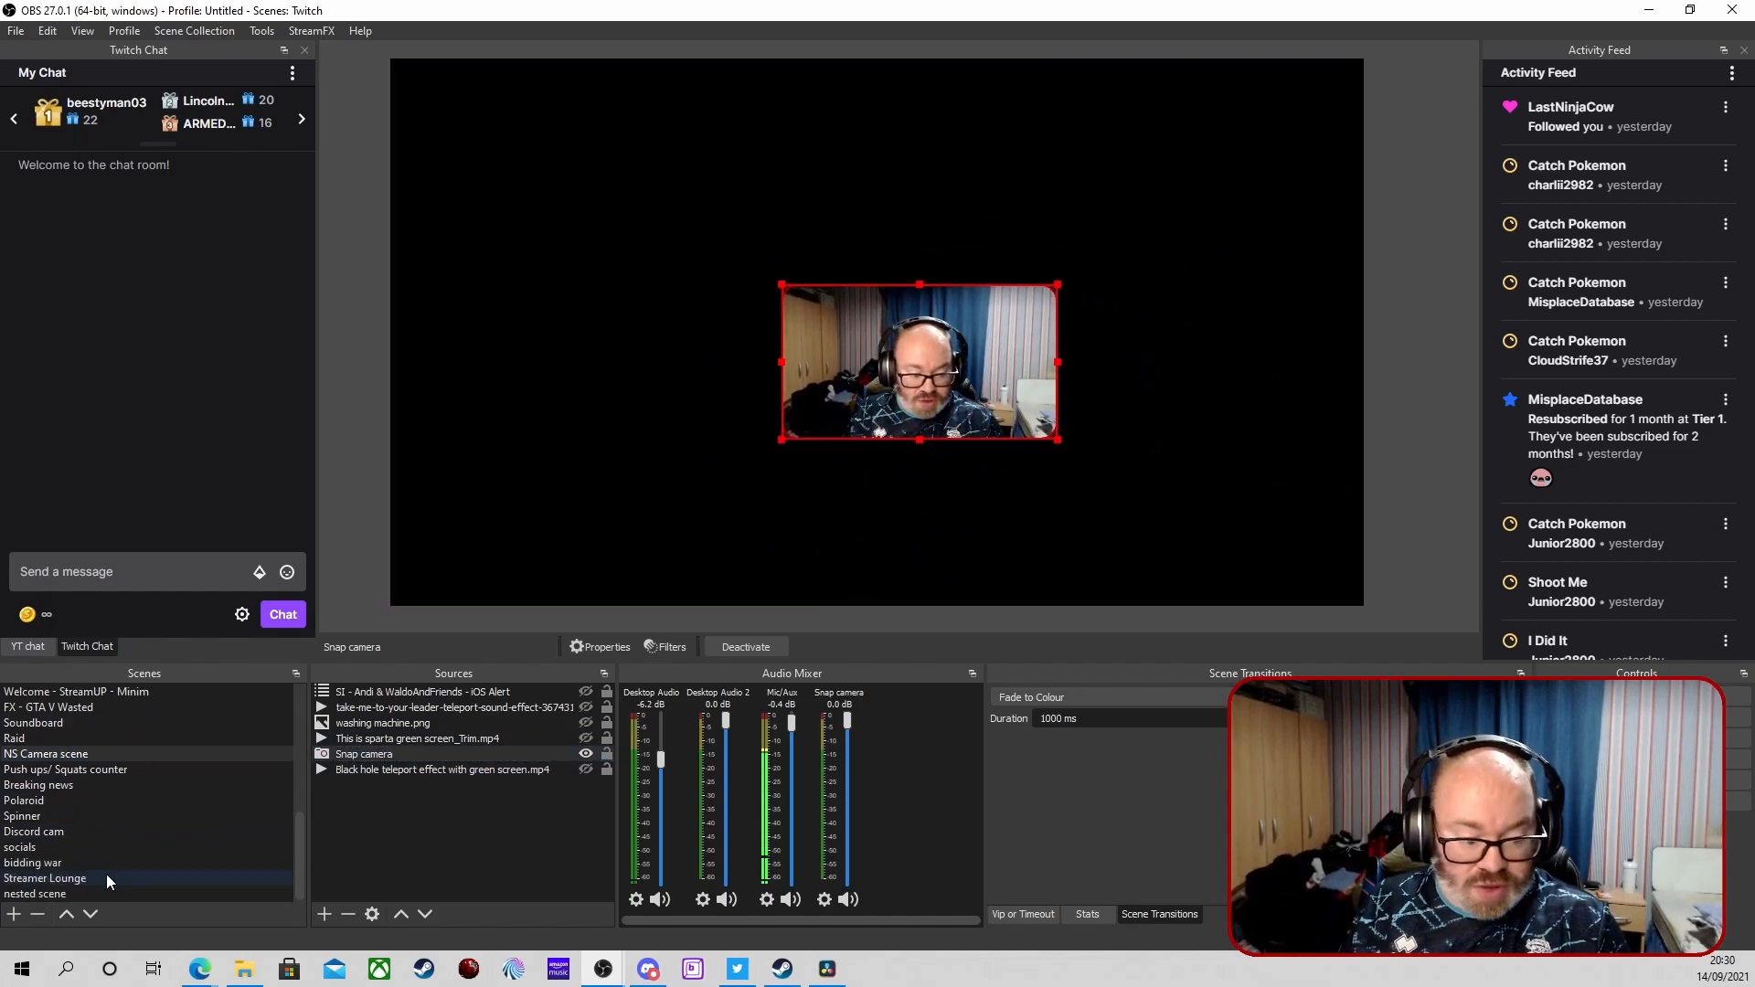
pyautogui.click(61, 899)
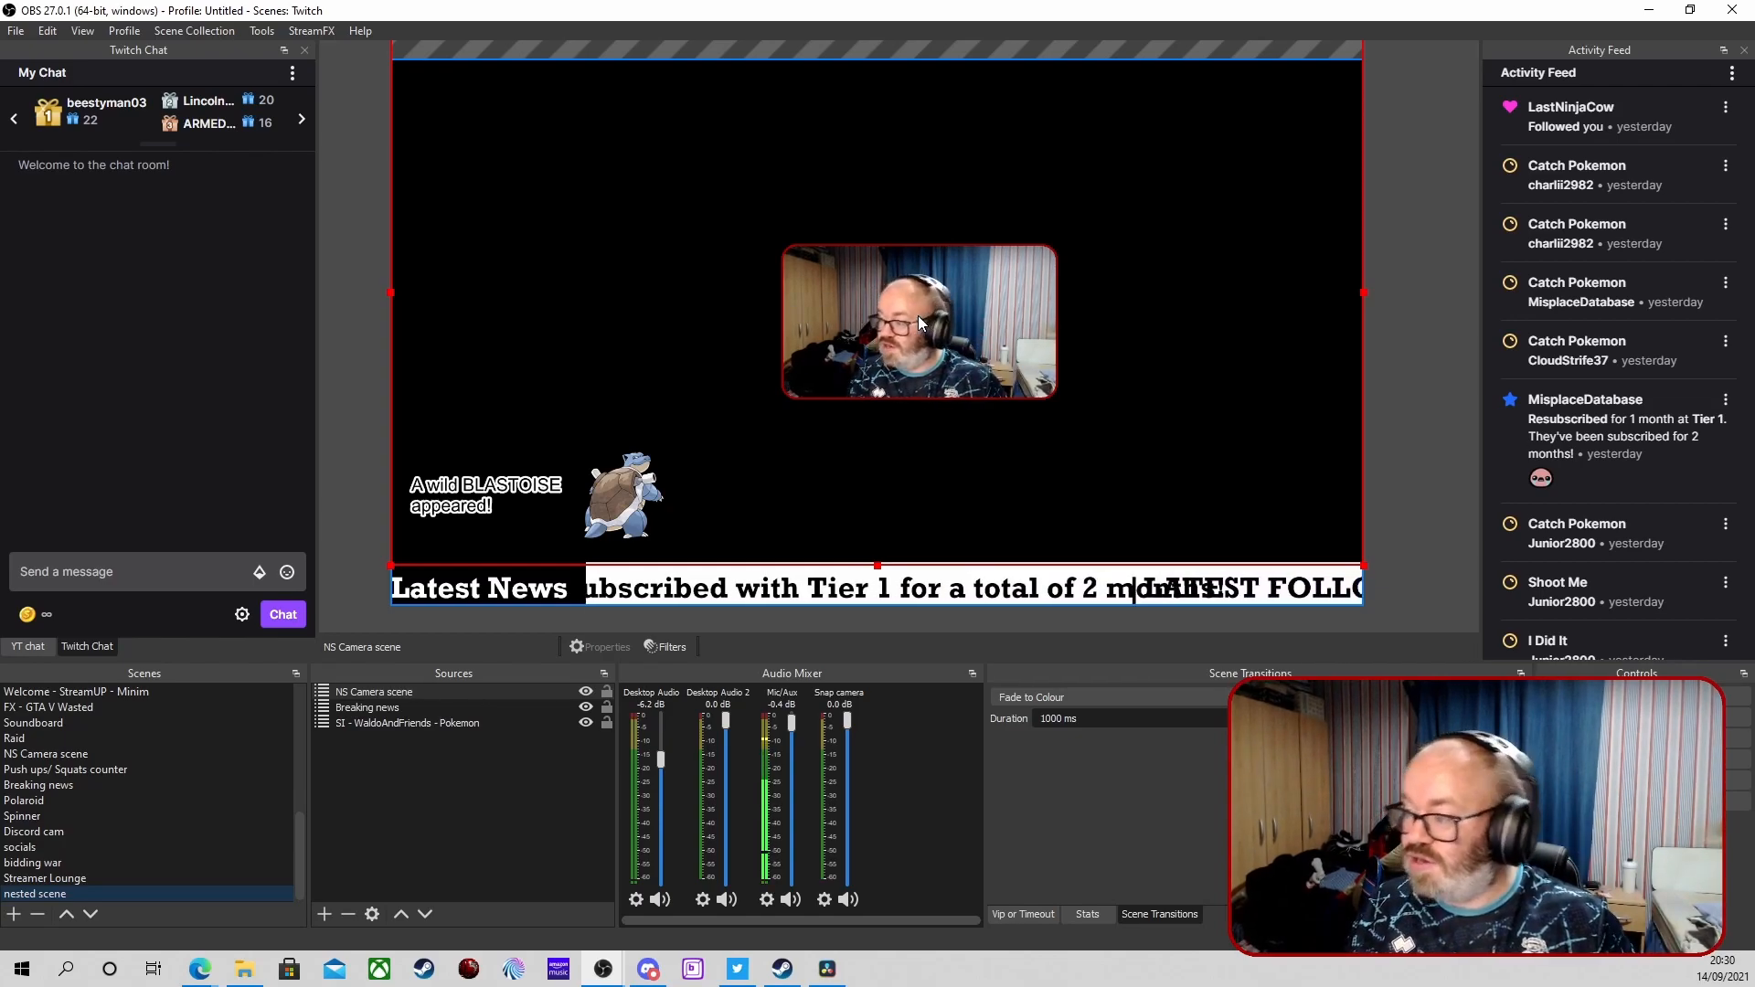
pyautogui.press('3')
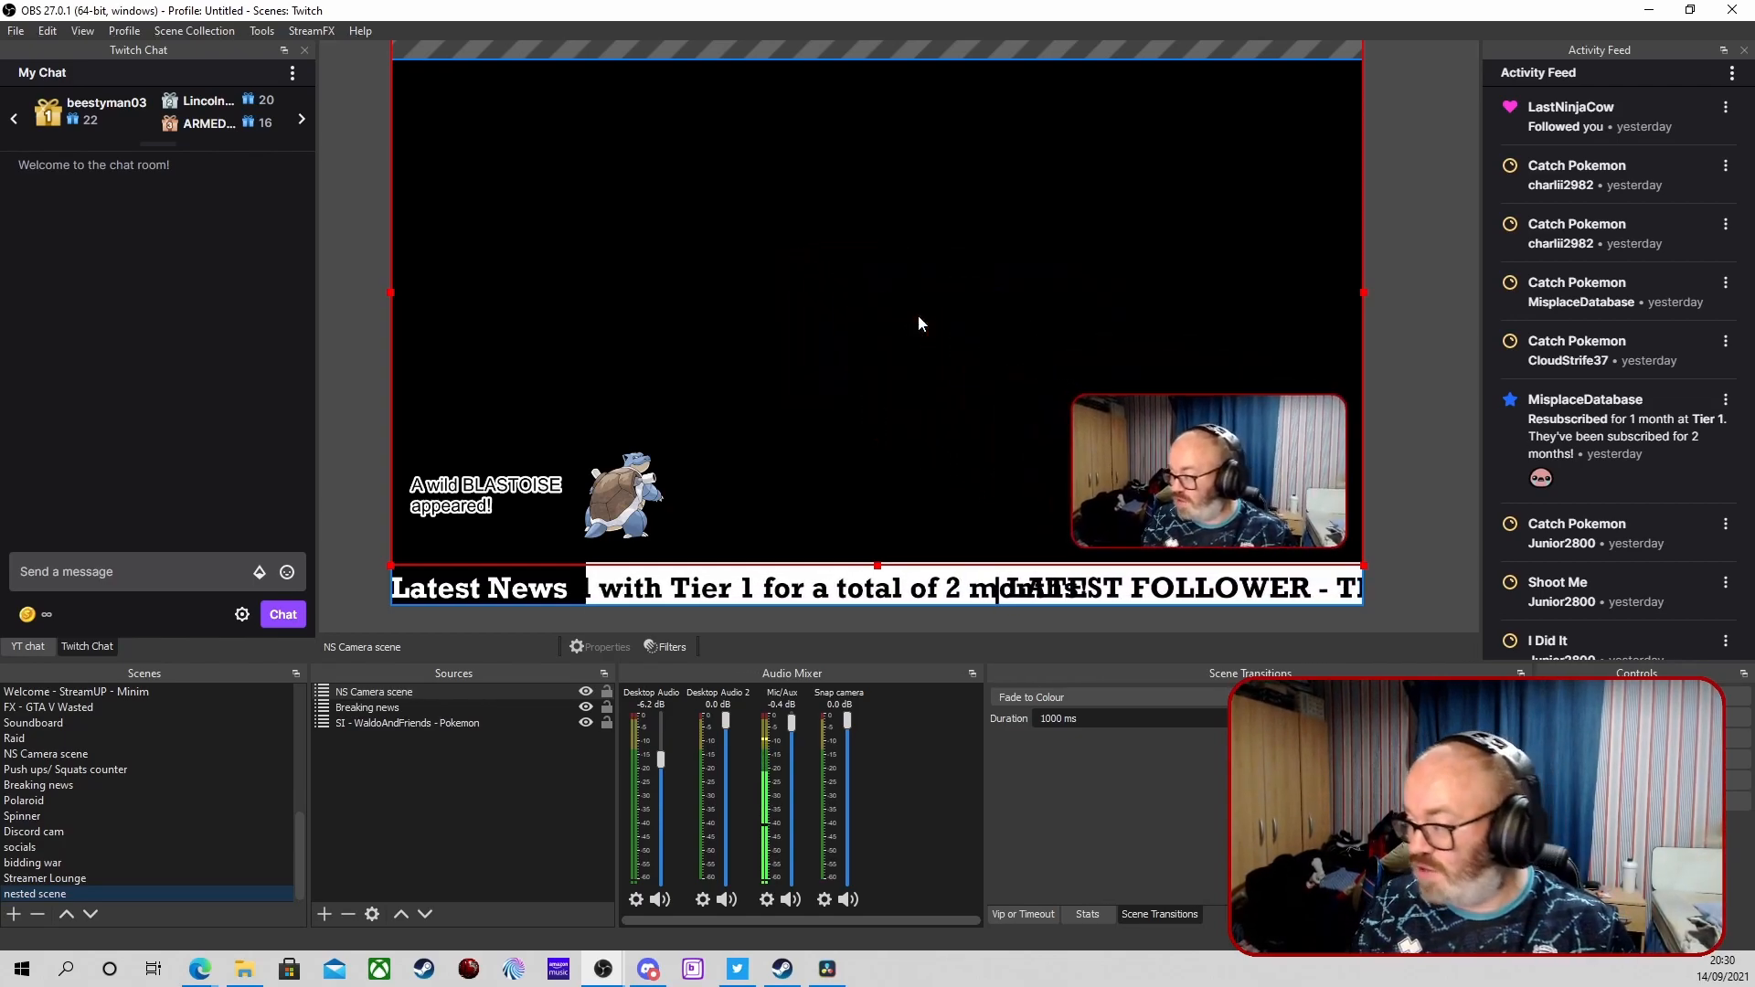